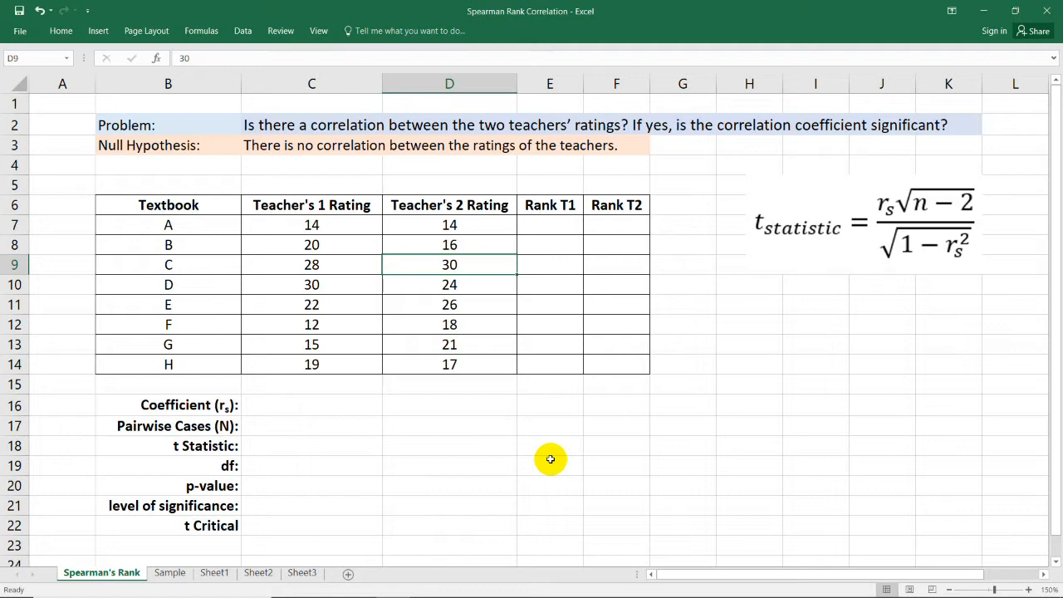
- Examine both teachers' ratings for the textbooks, comparing textbooks A and C across the two rating columns
key(Left)
key(Left)
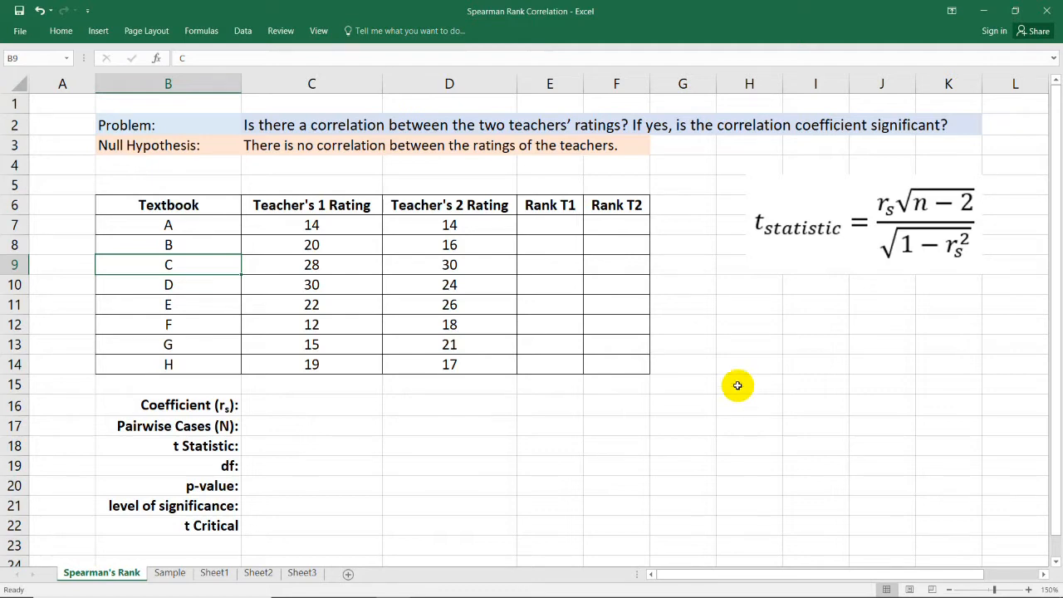
click(207, 229)
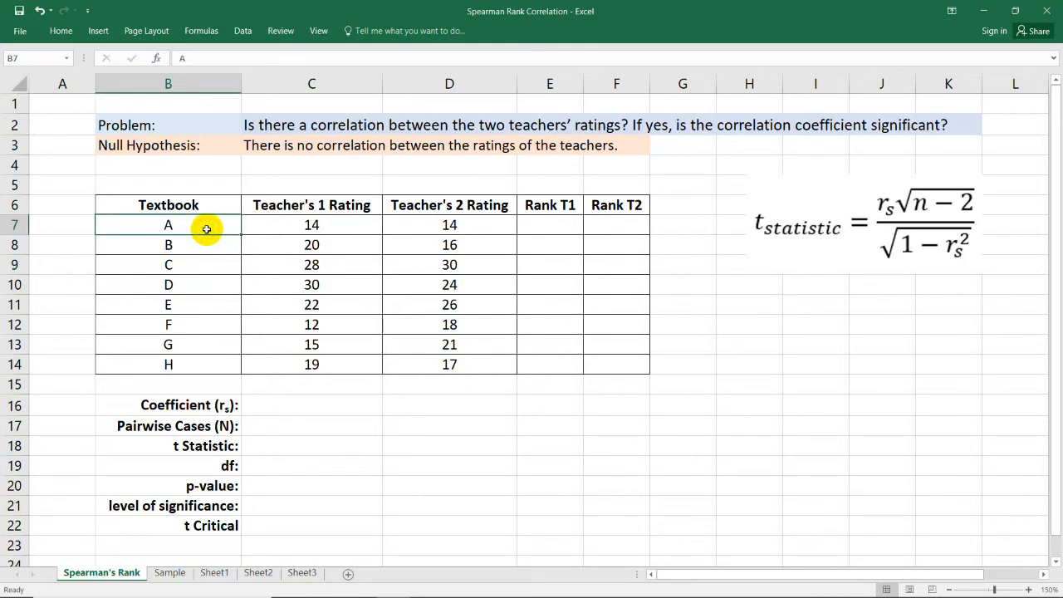
click(345, 228)
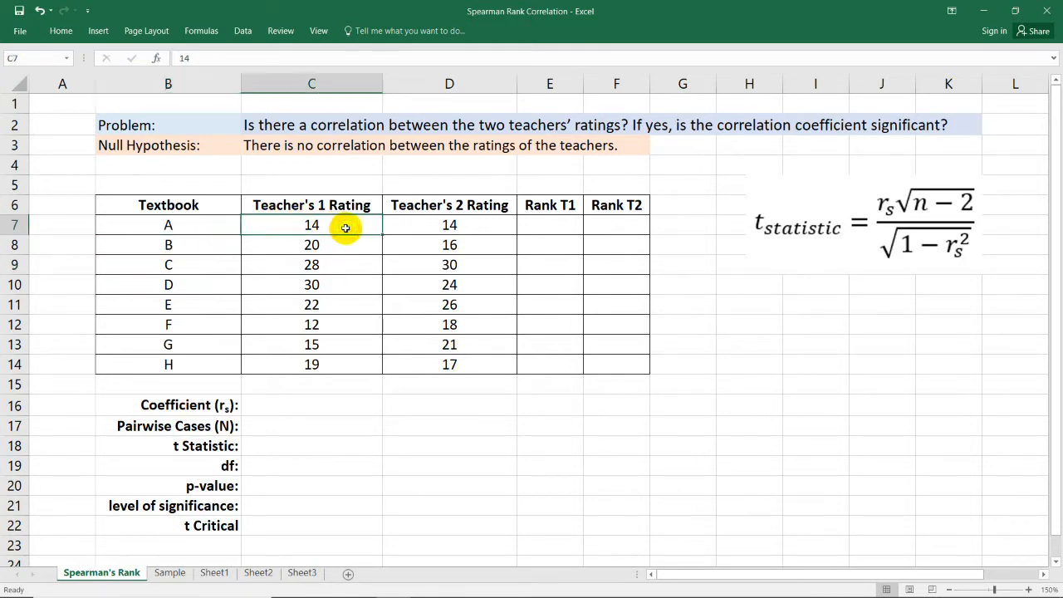
click(462, 226)
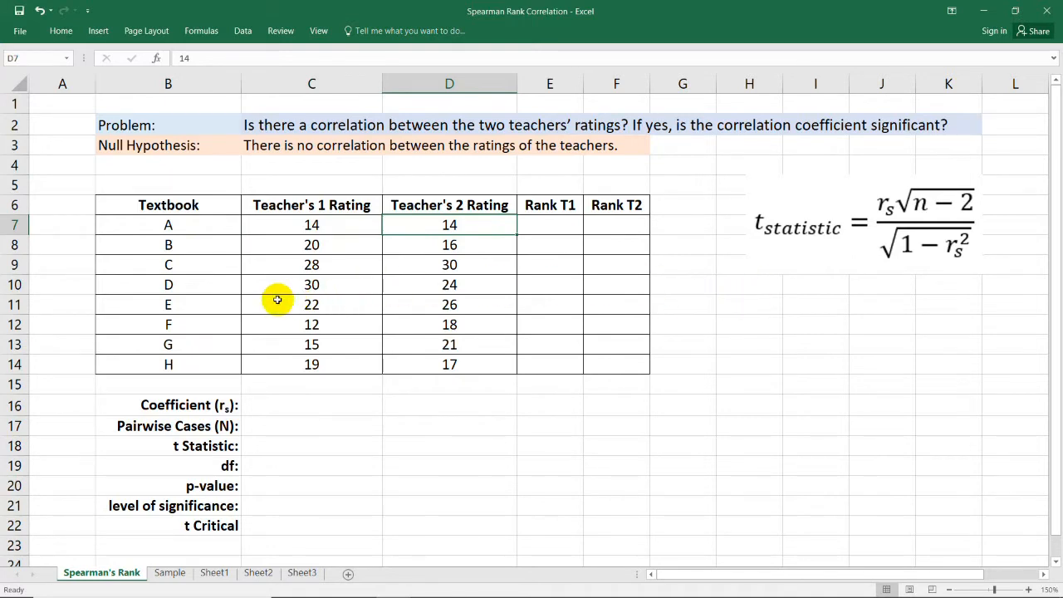
click(200, 270)
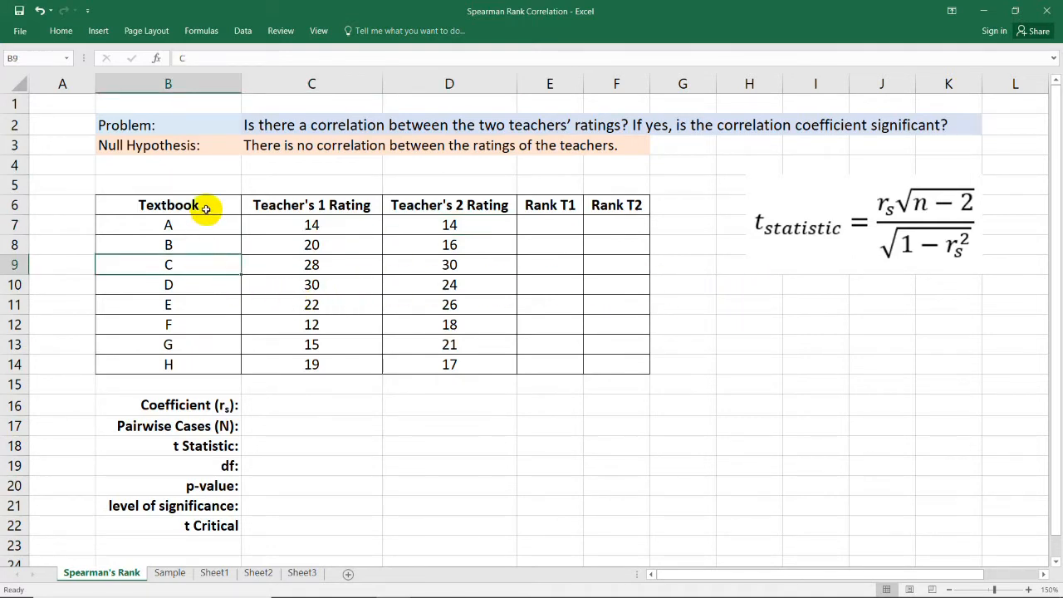
click(337, 264)
click(464, 263)
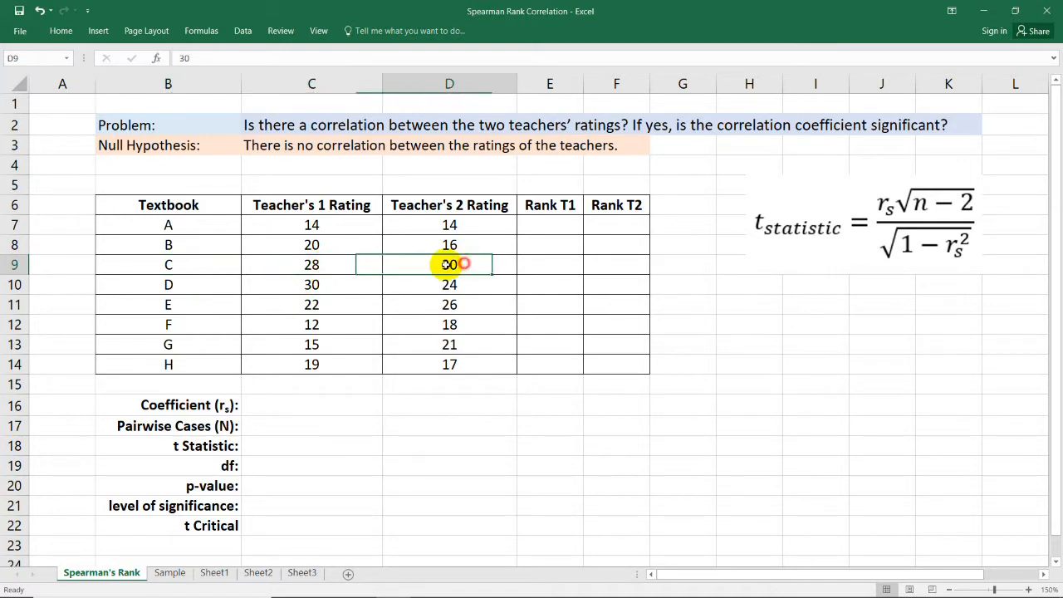
click(325, 251)
click(346, 263)
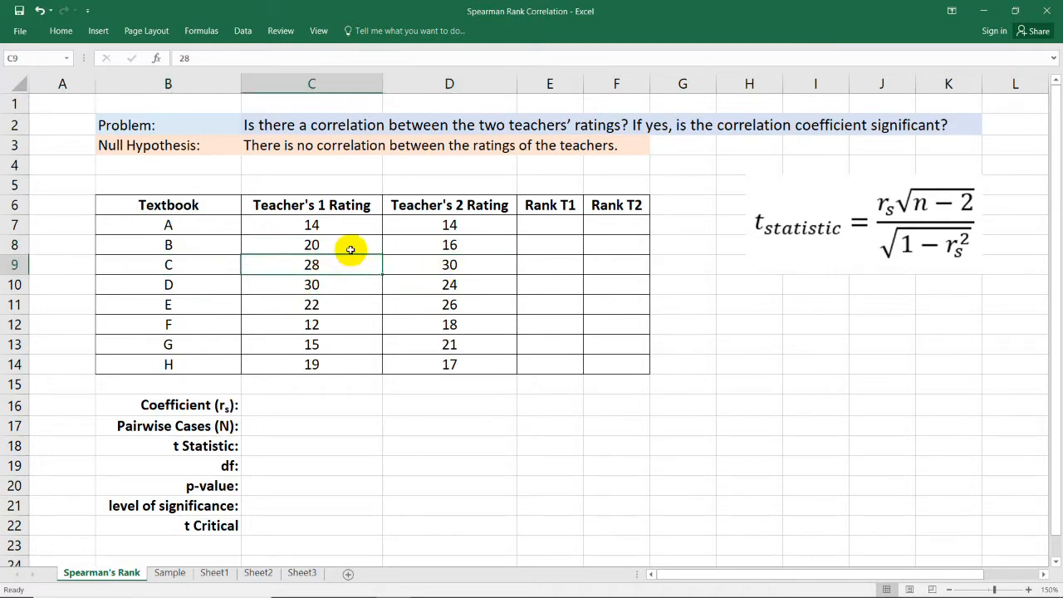
click(457, 264)
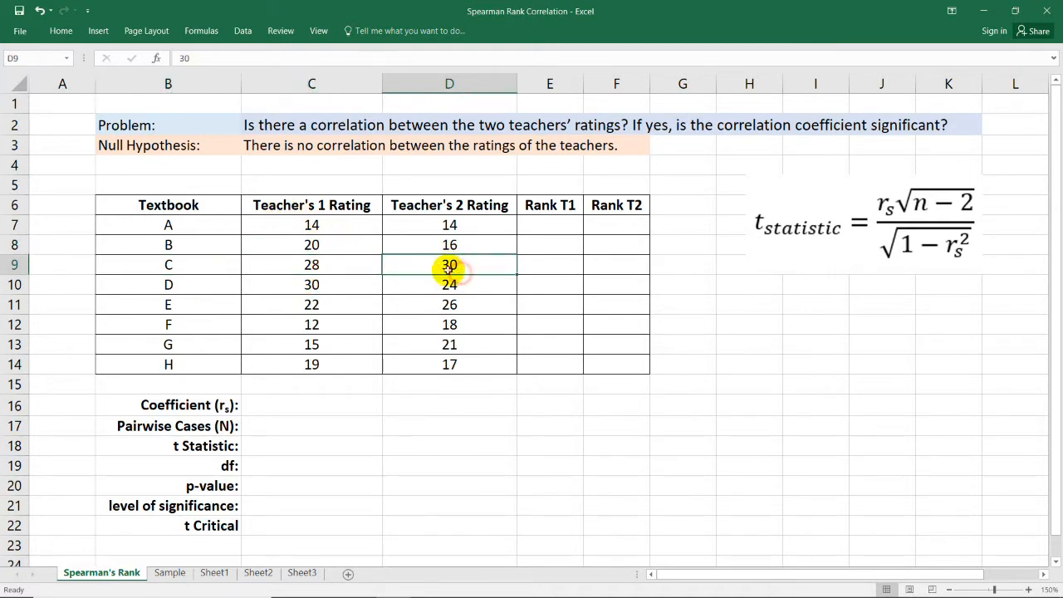
click(449, 446)
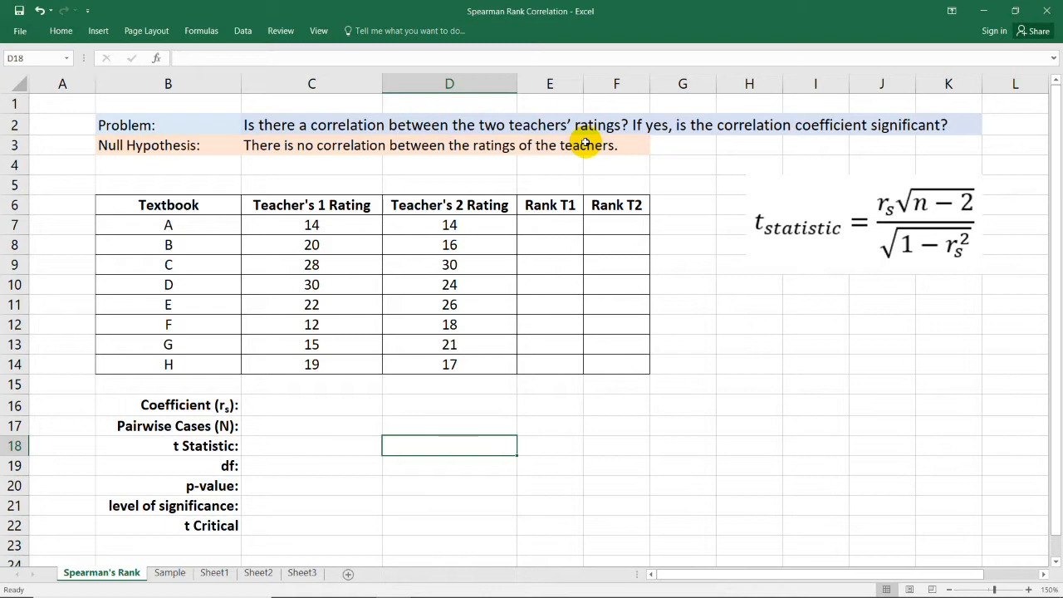
click(219, 169)
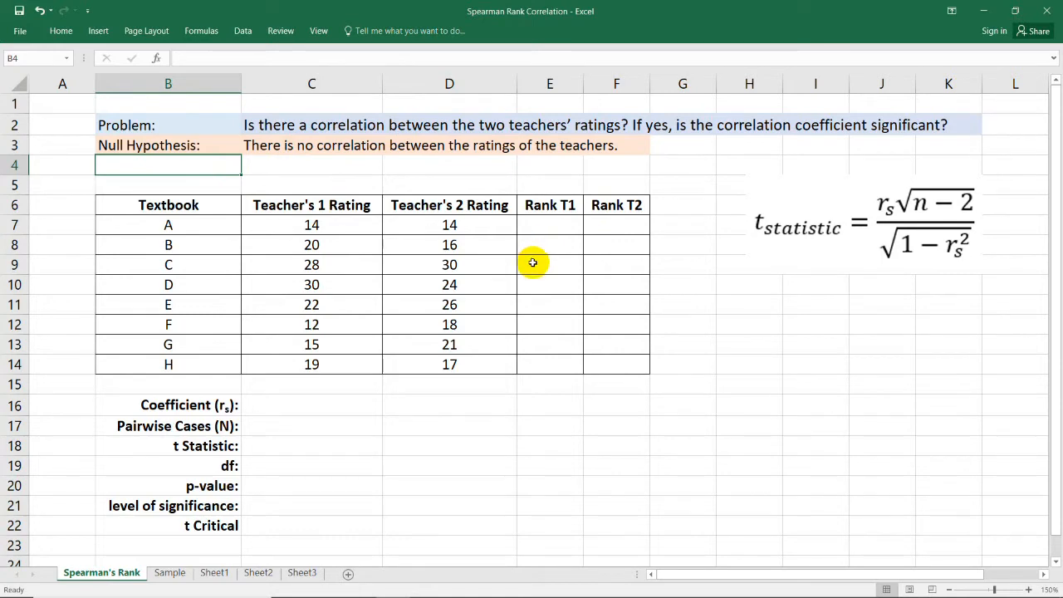
drag(357, 208, 332, 363)
drag(473, 209, 441, 364)
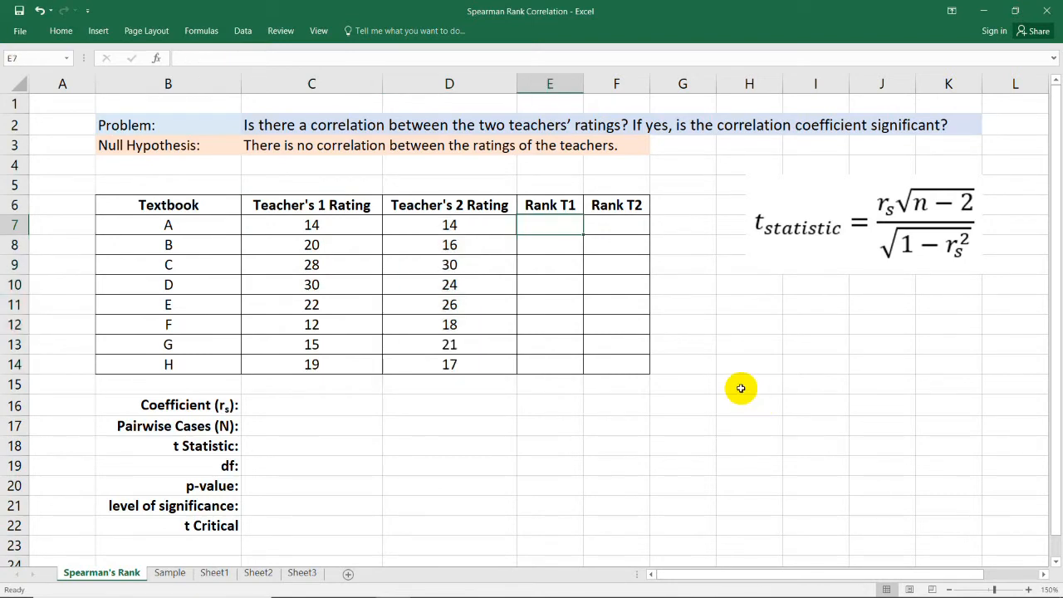
- Write =RANK.AVG(C7,C7:C14,0) in E7 to rank textbook A's Teacher 1 rating in descending order
text(=rank)
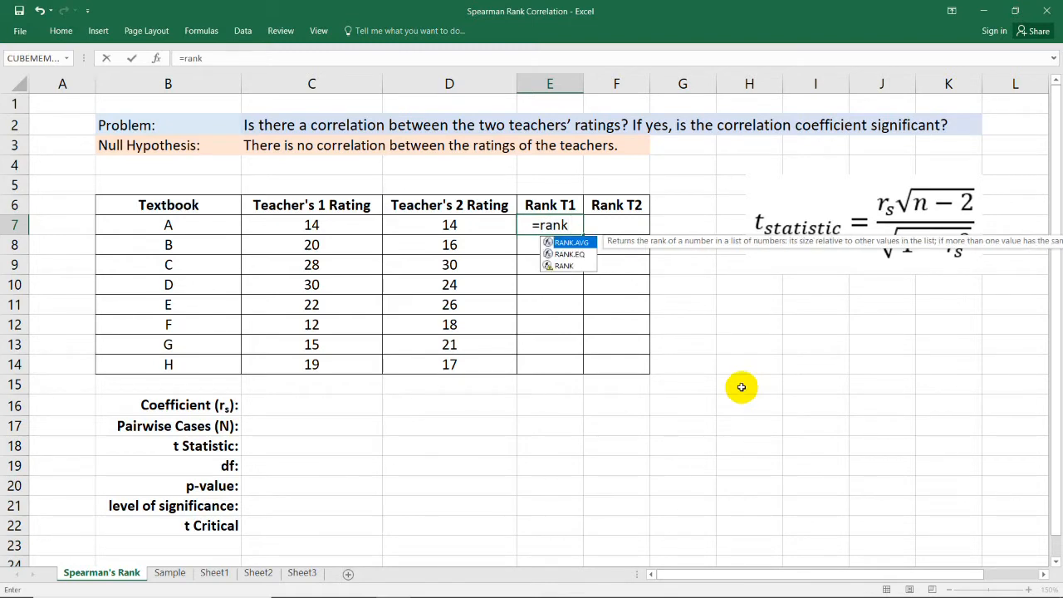
double_click(571, 243)
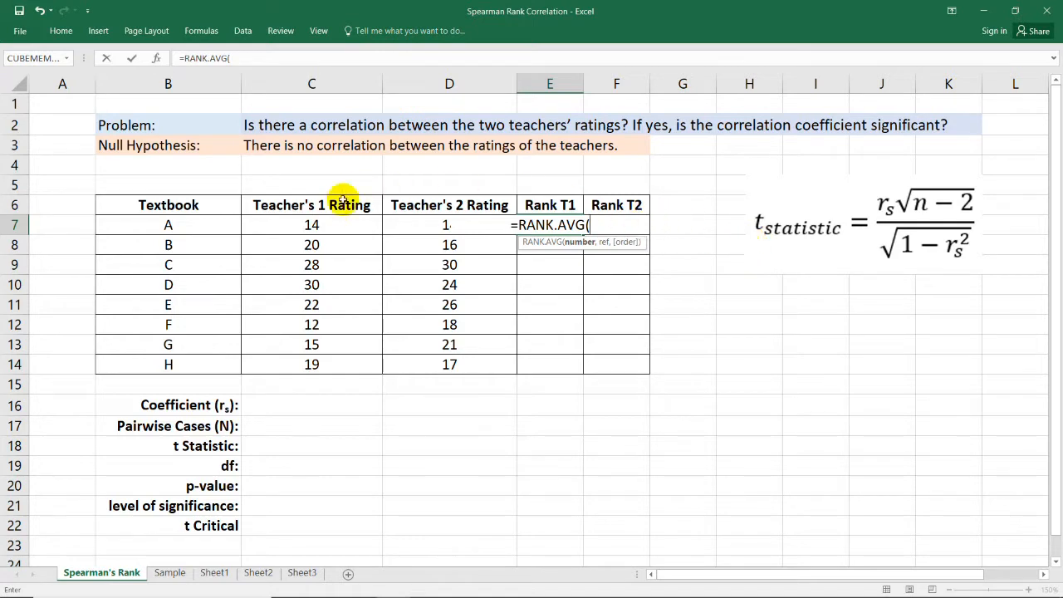
click(336, 224)
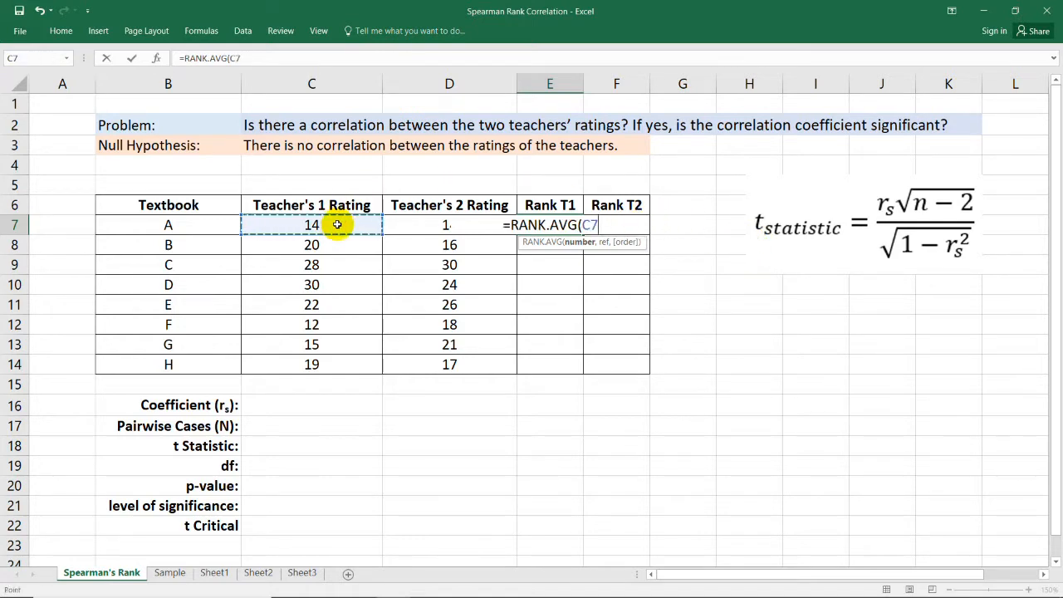
text(,)
drag(340, 224, 332, 351)
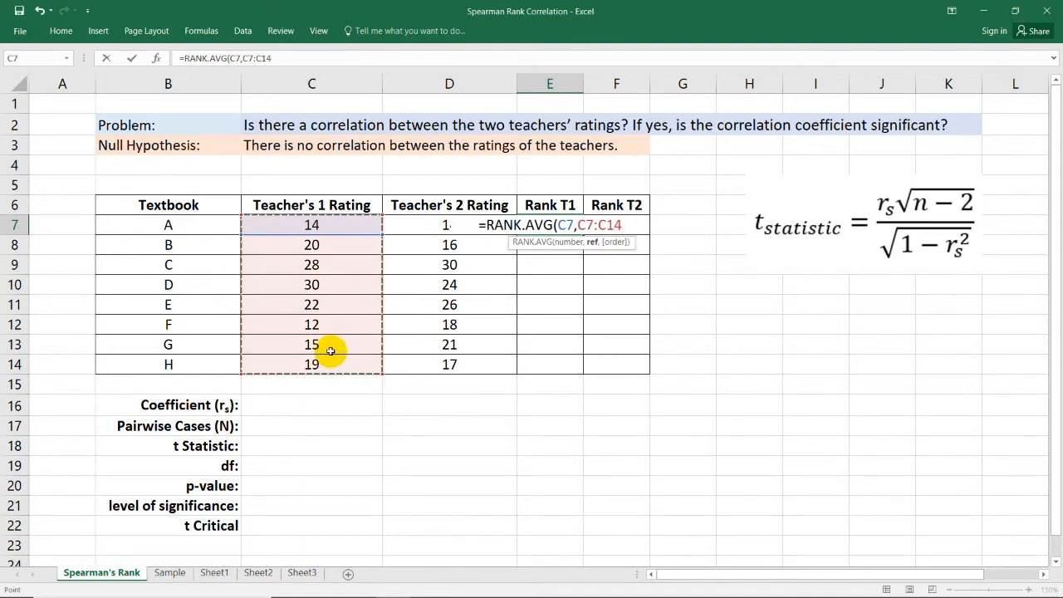
text(,)
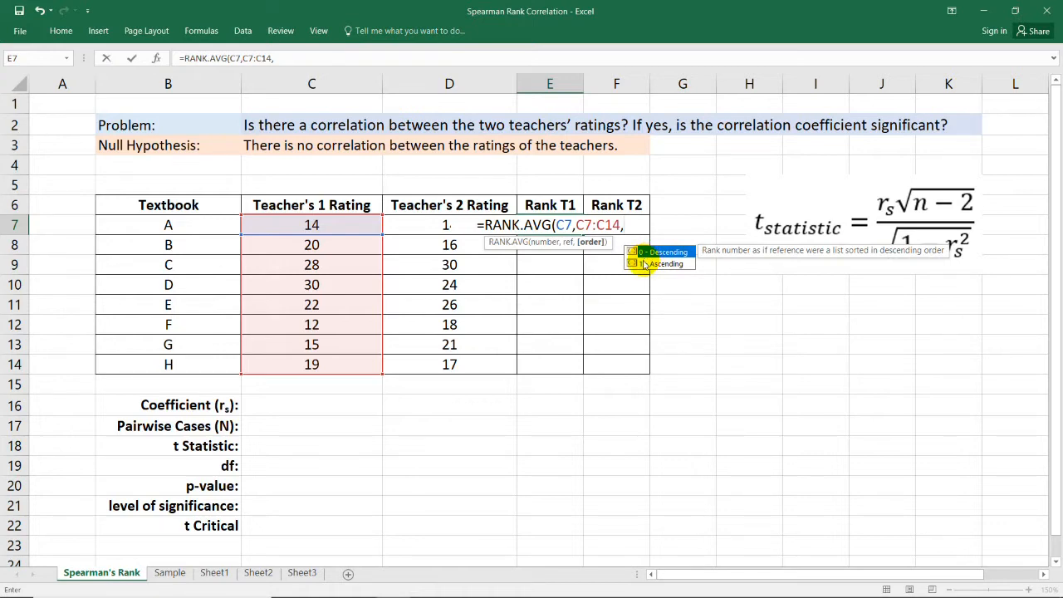
text(0)
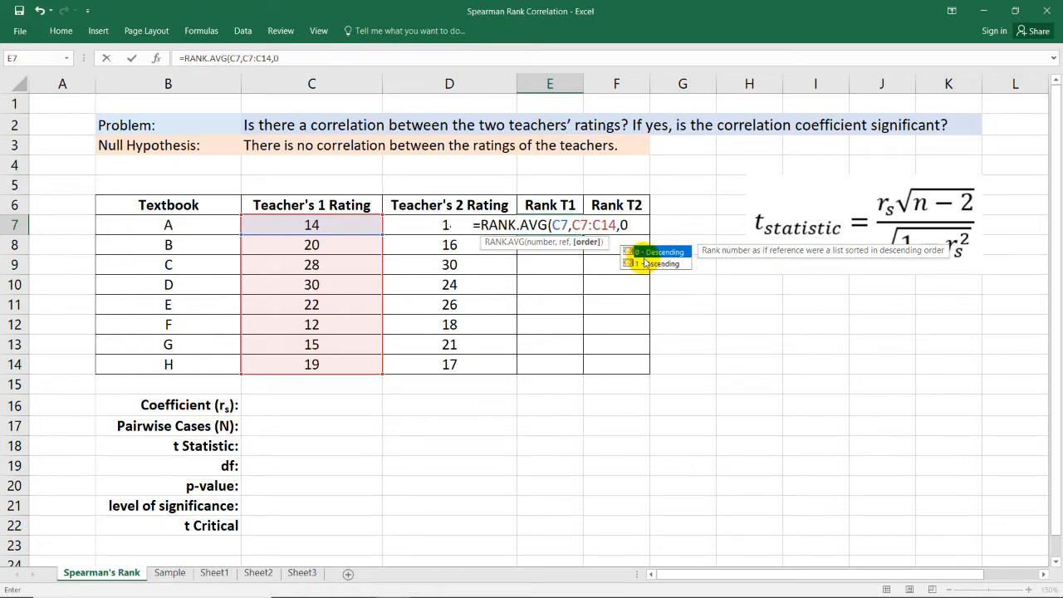
text())
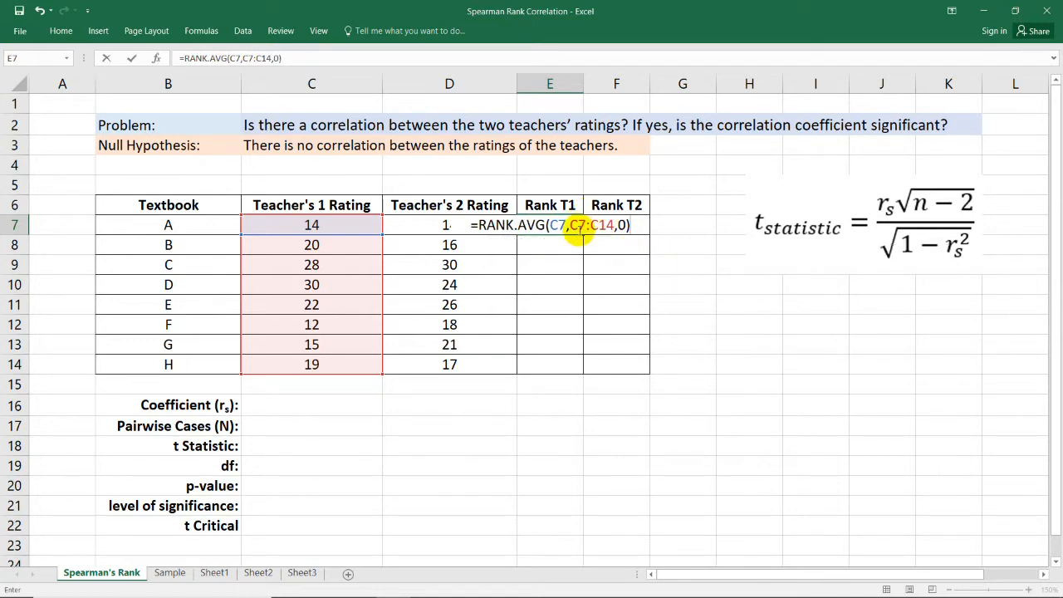
- Make the reference range in the E7 rank formula absolute as $C$7:$C$14 and commit the formula
click(571, 226)
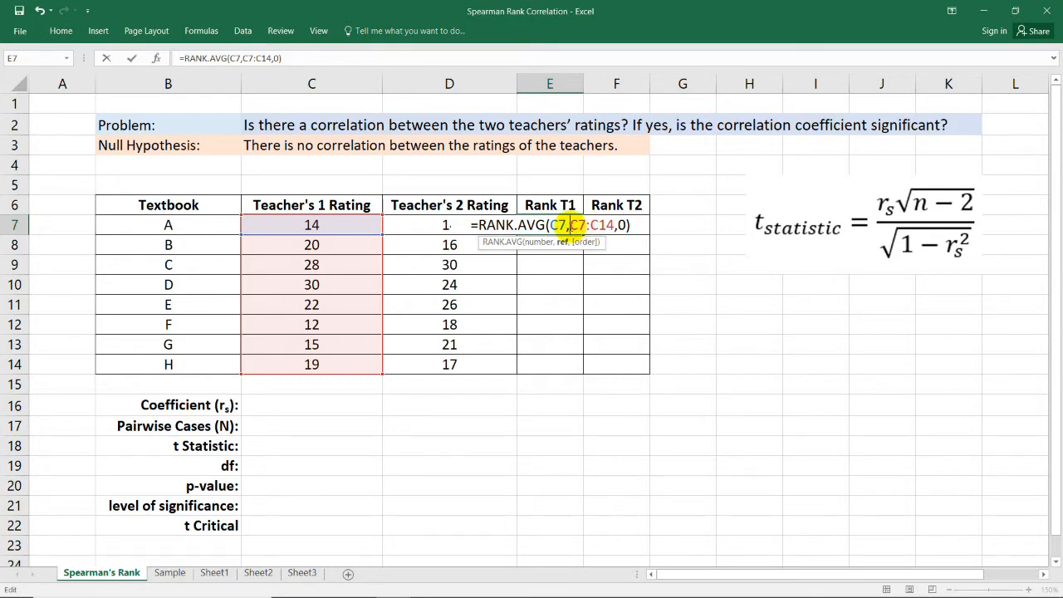
text($C)
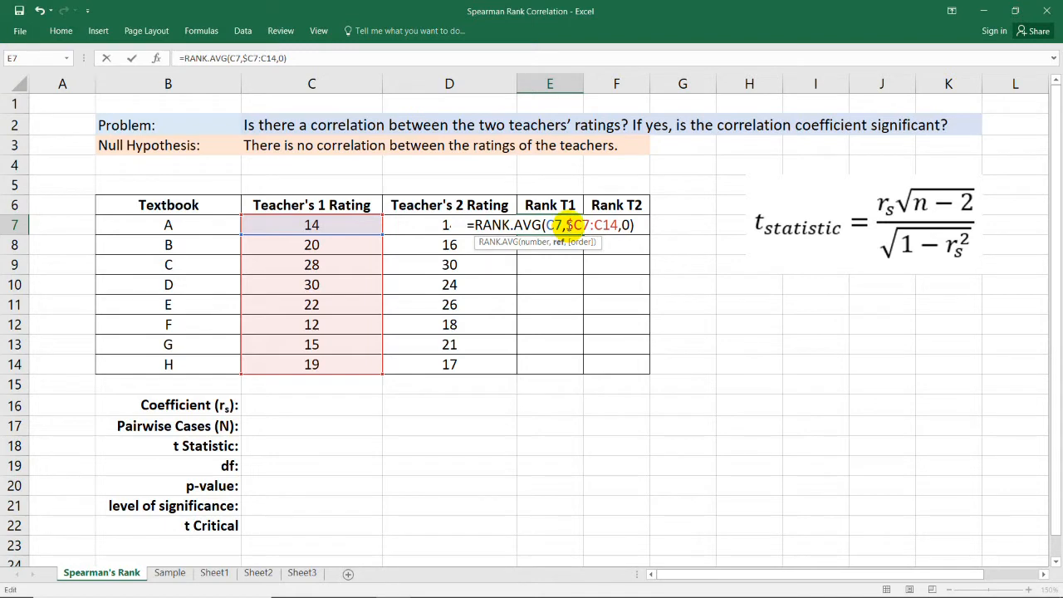
text($)
key(Right)
key(Right)
key(Right)
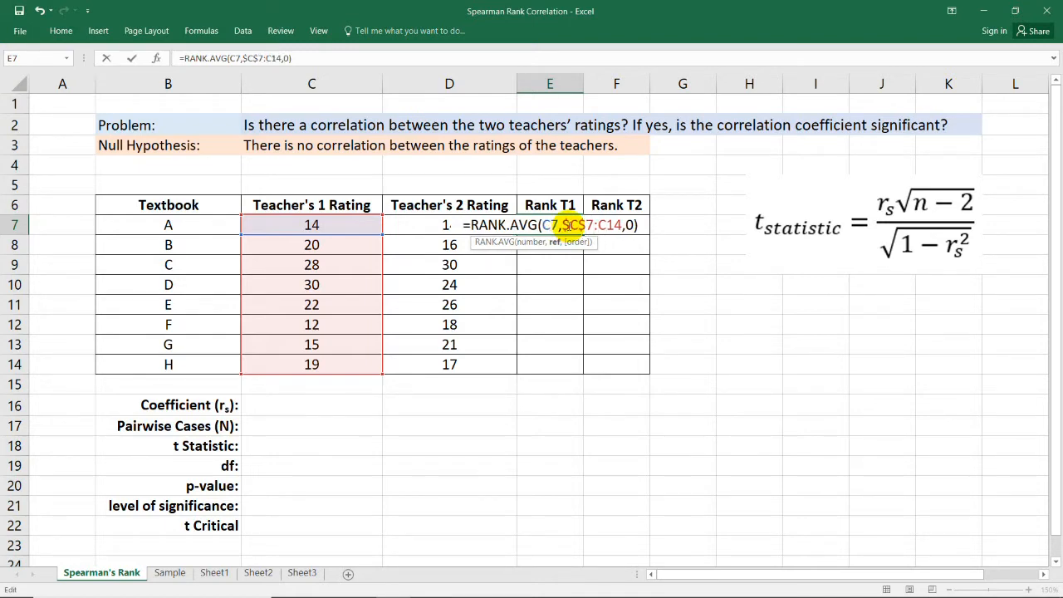
text($C)
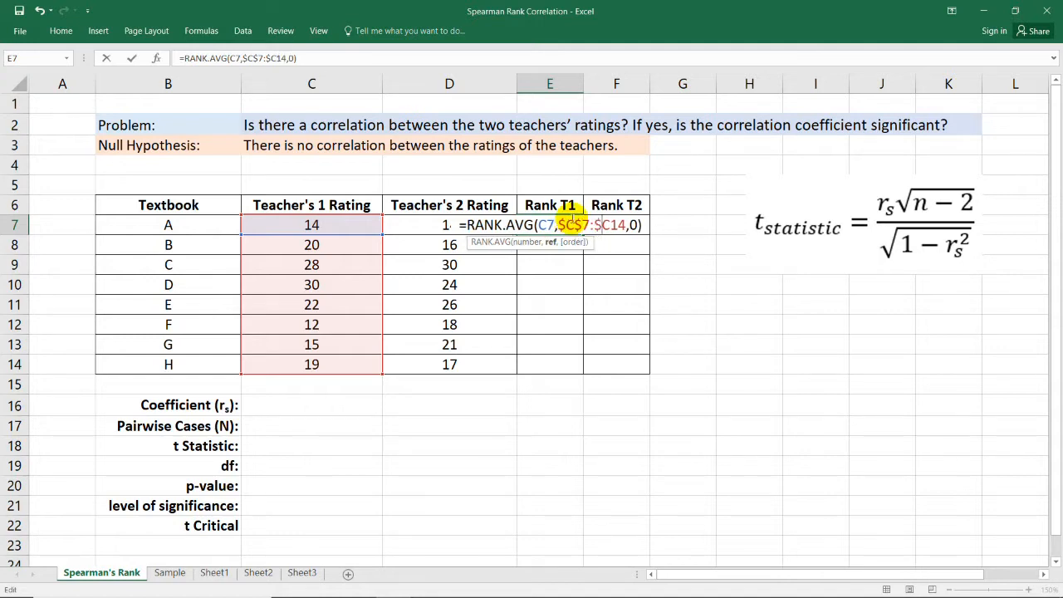
text($)
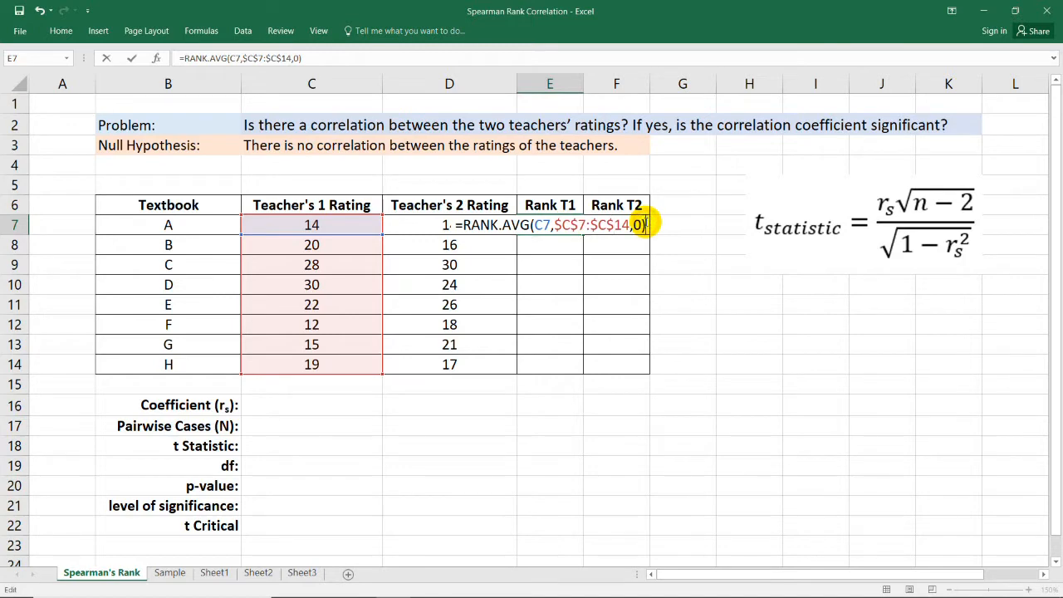
key(Return)
- Fill the rank formula from E7 down through E14 for the remaining textbooks
click(552, 226)
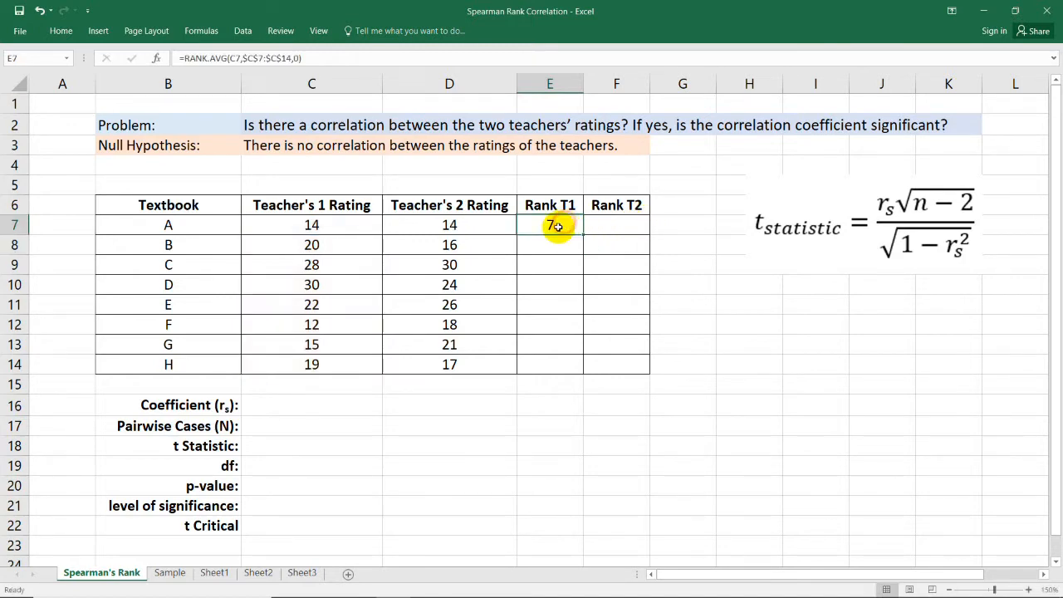
click(348, 226)
click(552, 229)
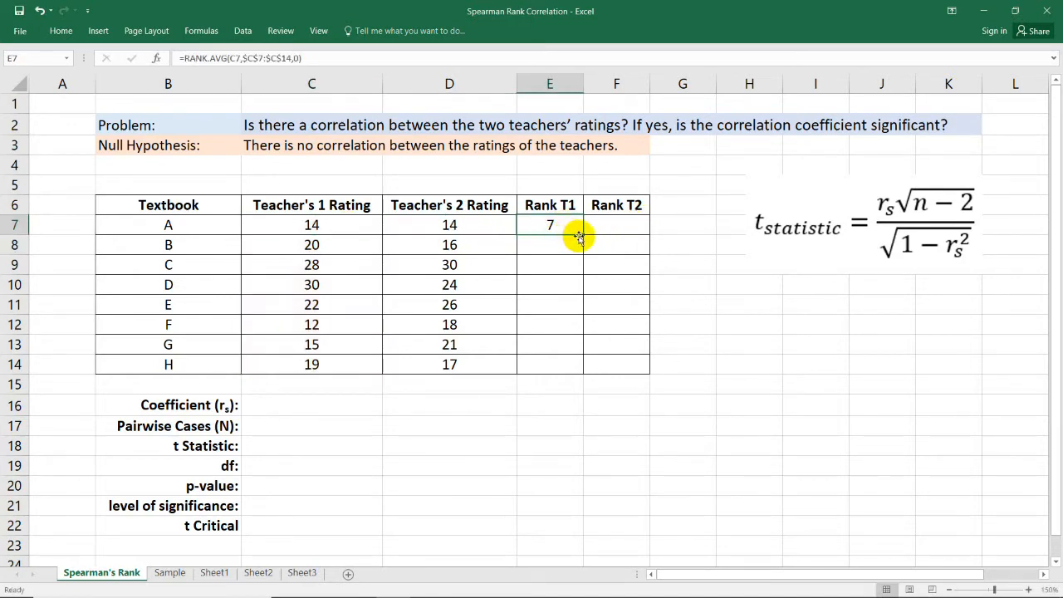
drag(583, 235, 577, 370)
- Check the Rank T1 results against Teacher 1's ratings for textbooks D and C and review the whole rank column
click(563, 284)
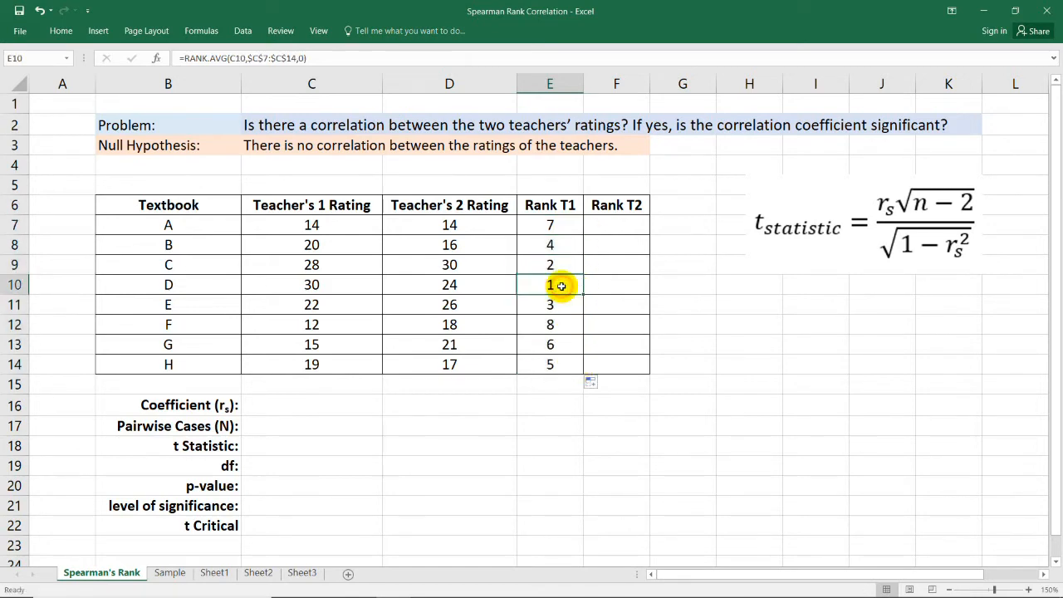
click(368, 285)
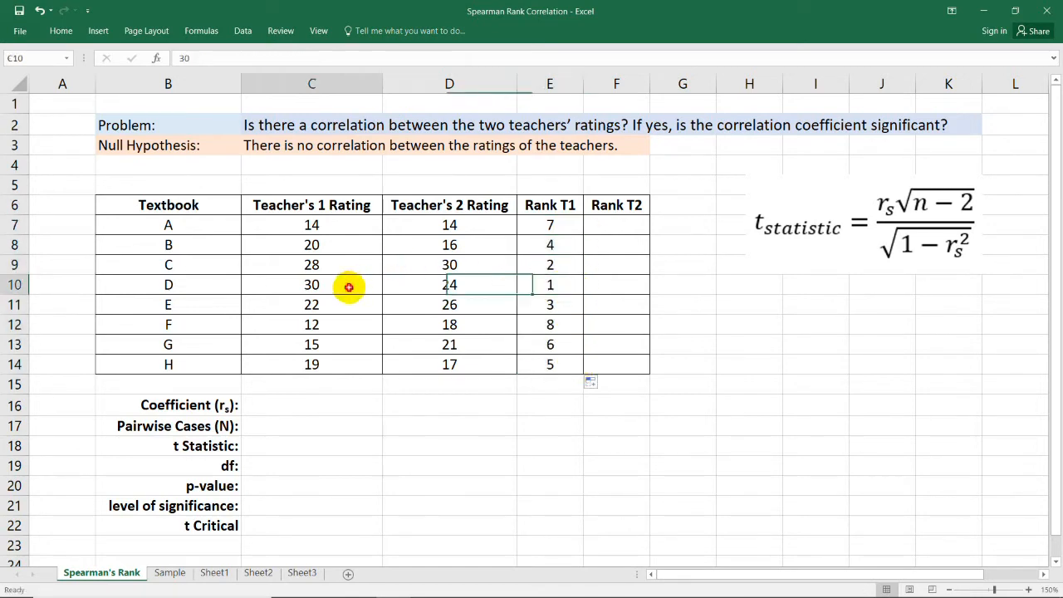
click(544, 267)
click(357, 266)
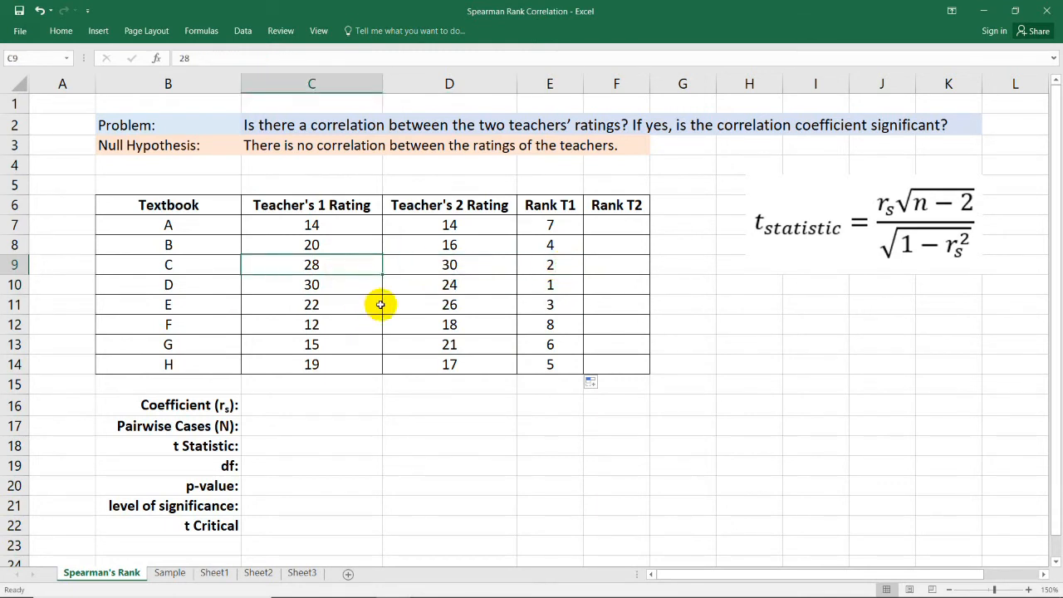
drag(553, 224, 555, 363)
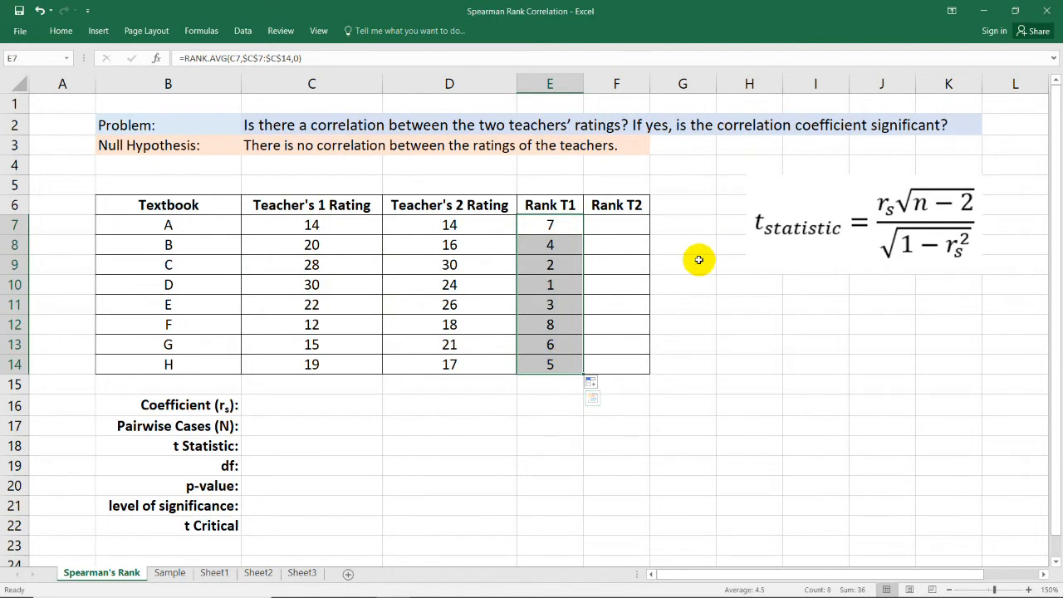
click(681, 299)
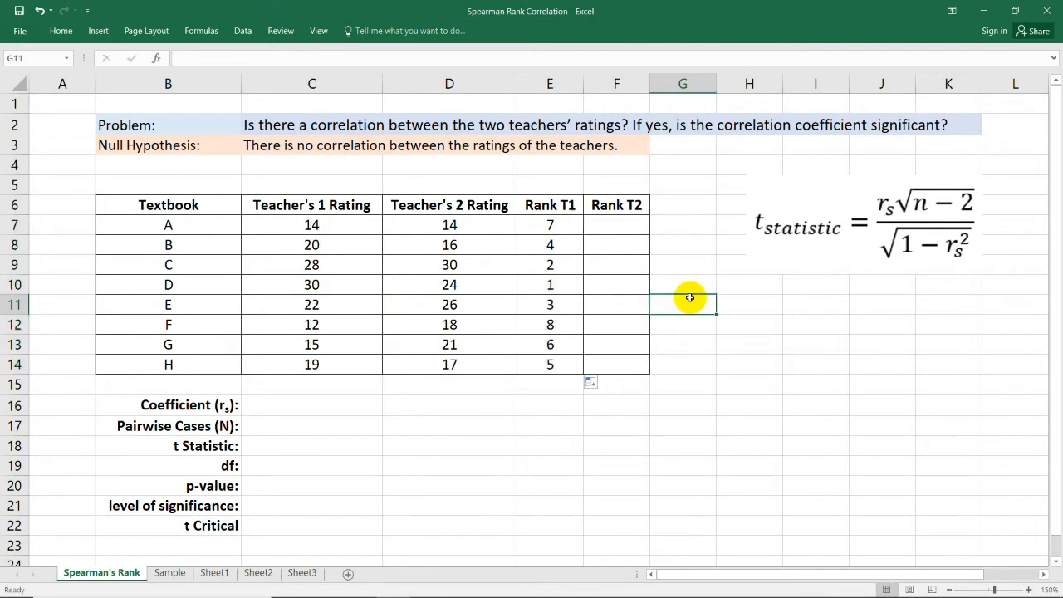
- Start a RANK.AVG formula in F7 with D7 as the number and D7:D14 as the reference range
double_click(615, 224)
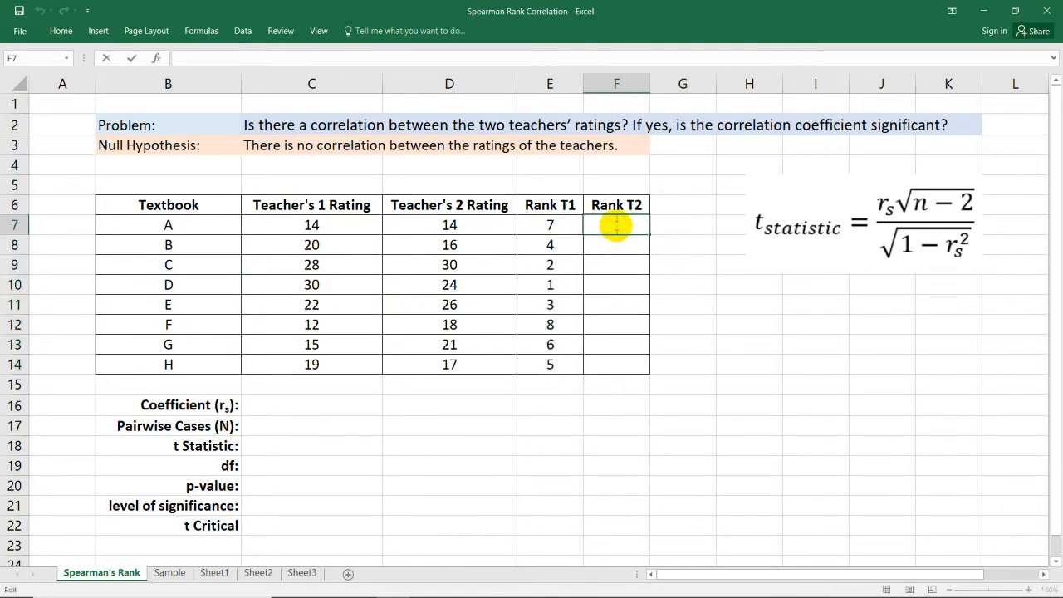
text(=)
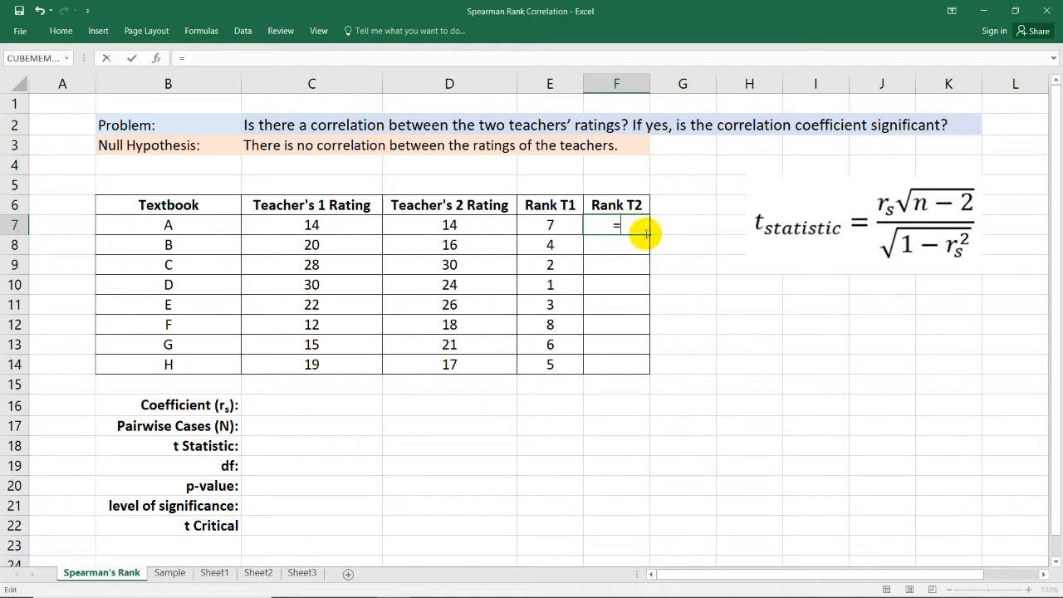
text(rank)
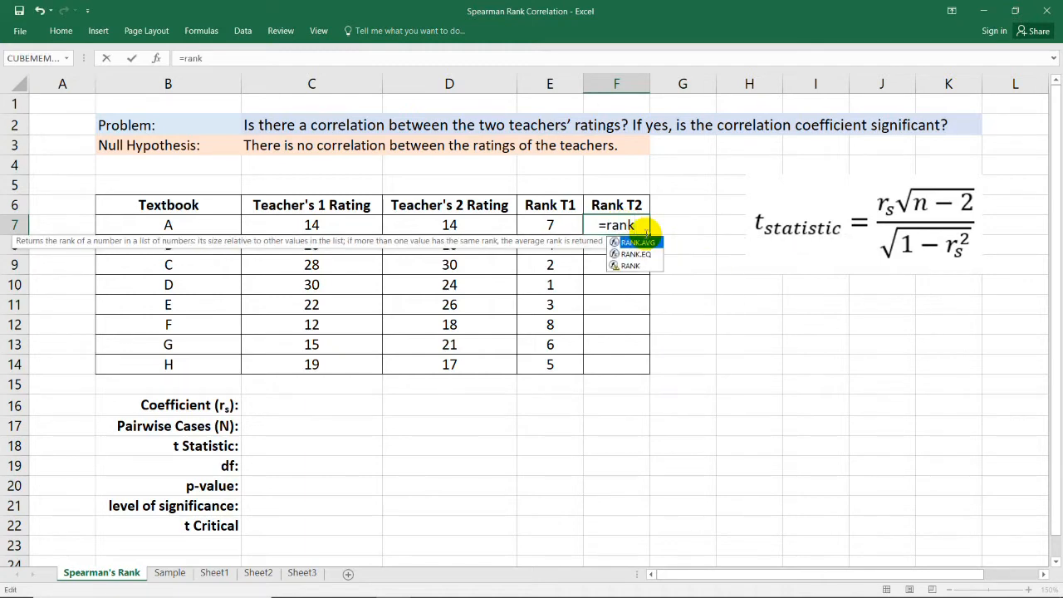
double_click(640, 242)
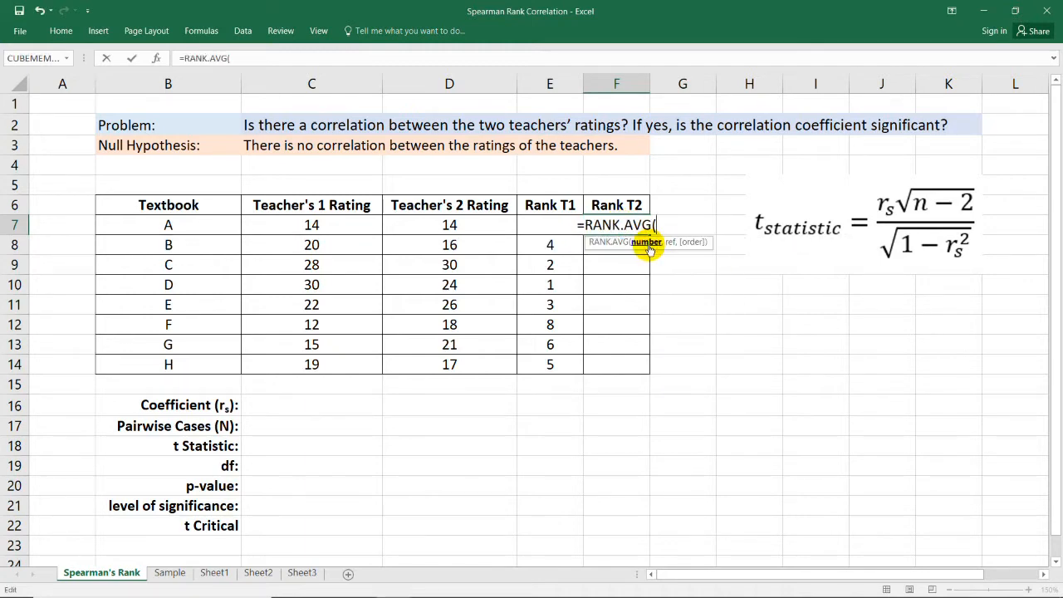
click(454, 226)
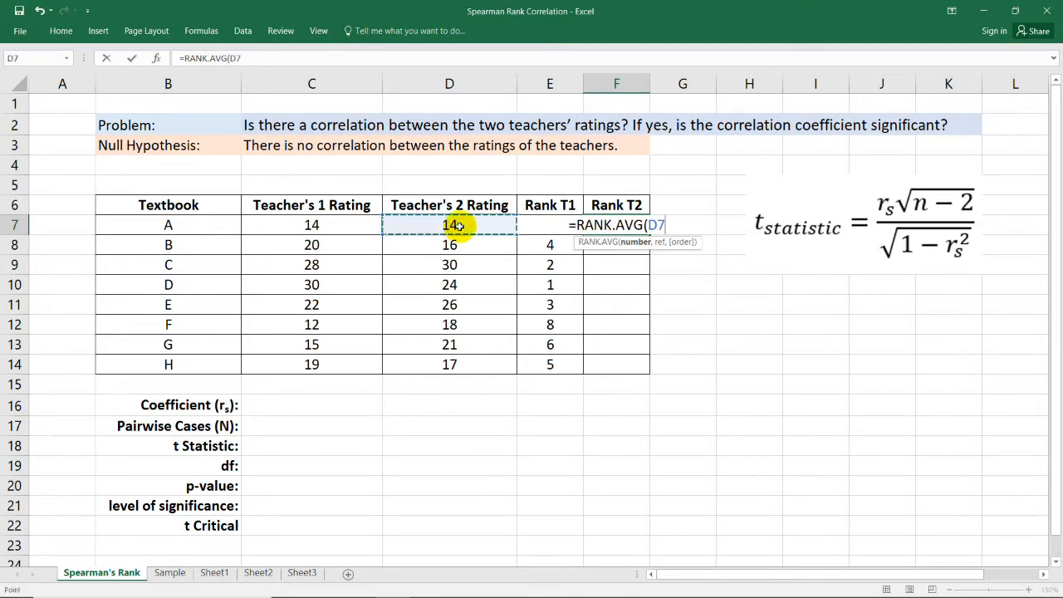
text(,)
drag(492, 223, 468, 363)
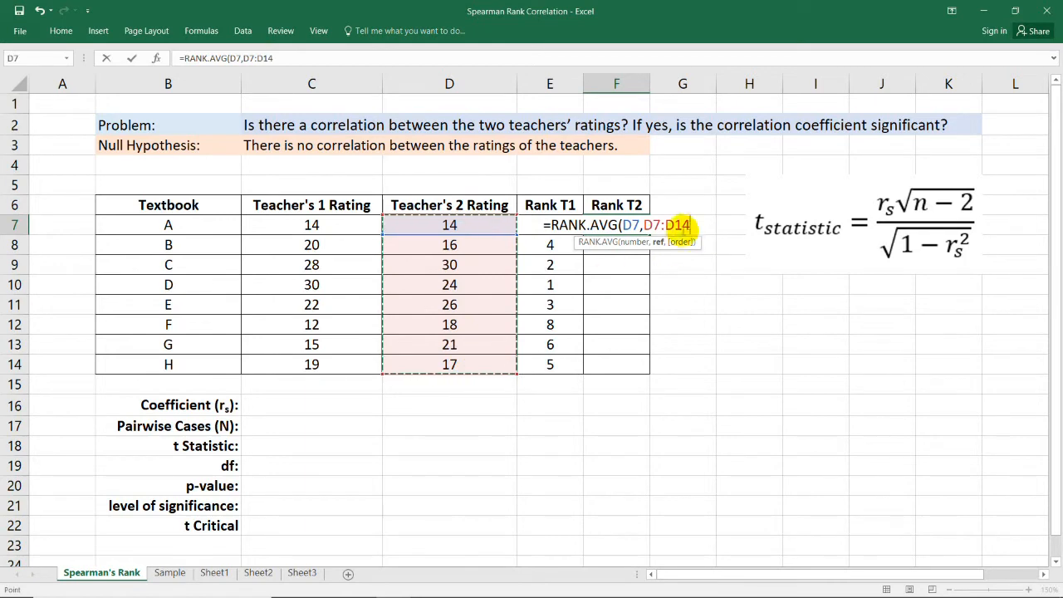
- Make the reference range in the F7 rank formula absolute as $D$7:$D$14
click(631, 224)
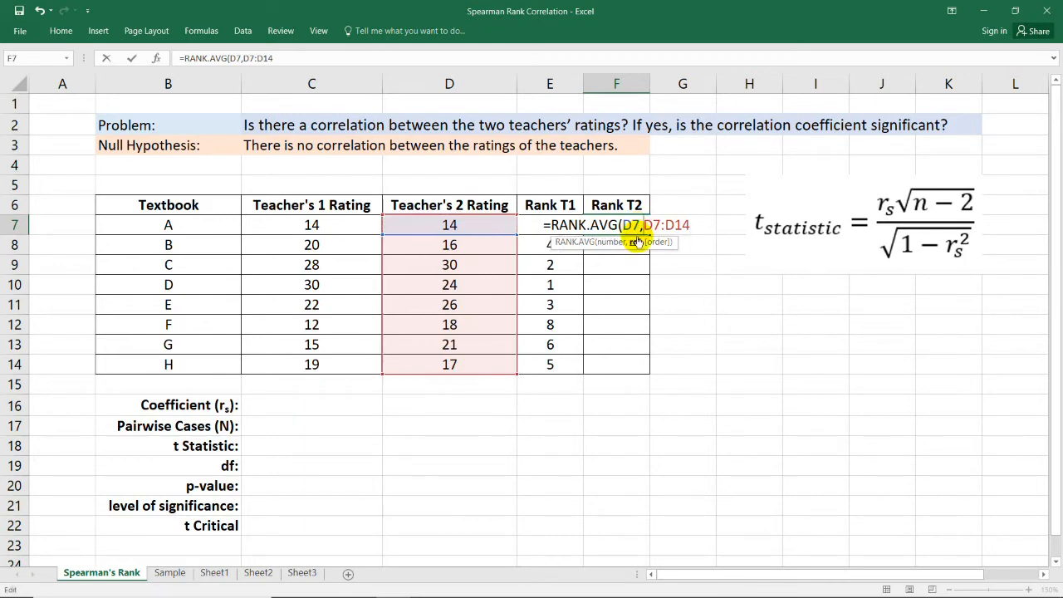
text($)
click(656, 225)
text($)
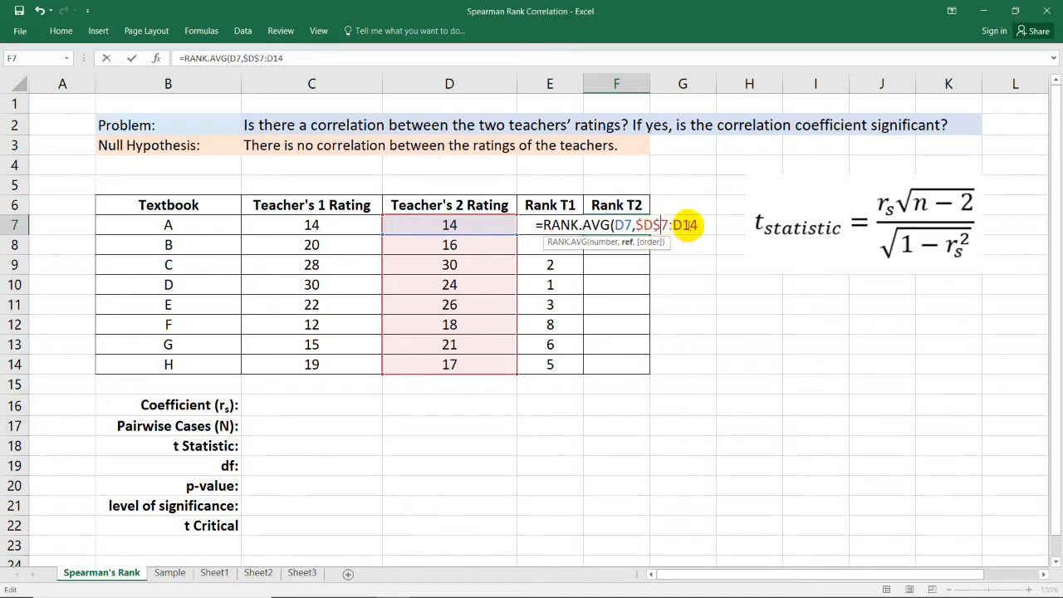
click(673, 233)
text($)
key(Right)
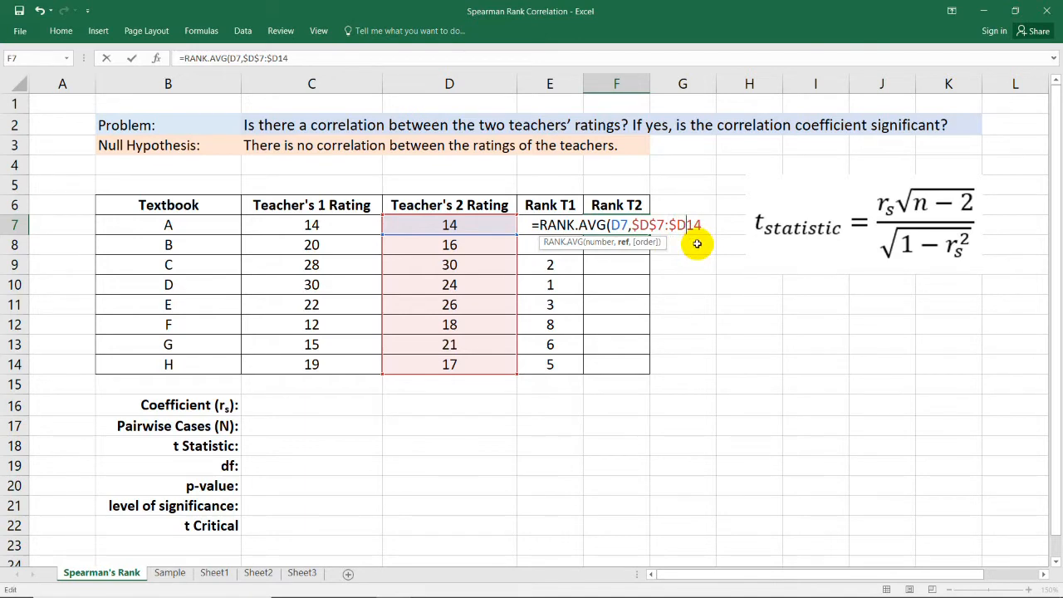
text($14)
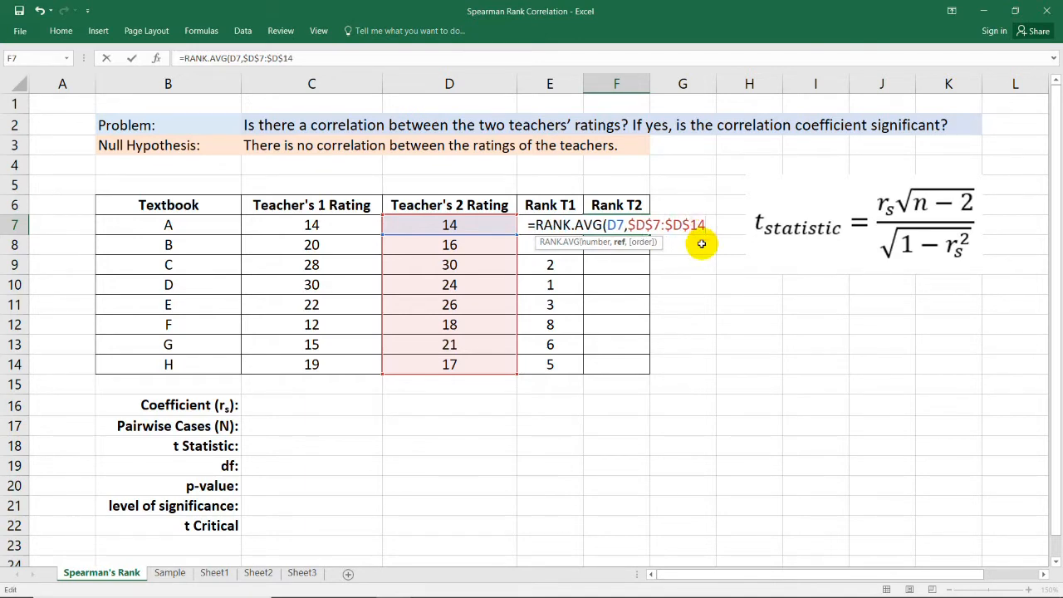
- Complete the F7 rank formula with descending order (0) and fill it down through F14
text(,)
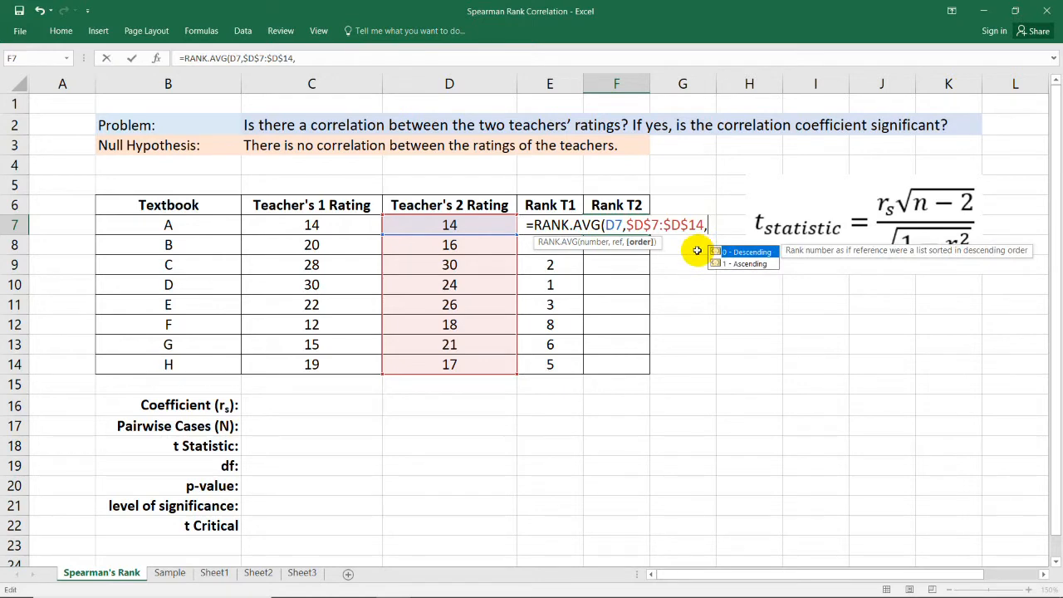
text(0)
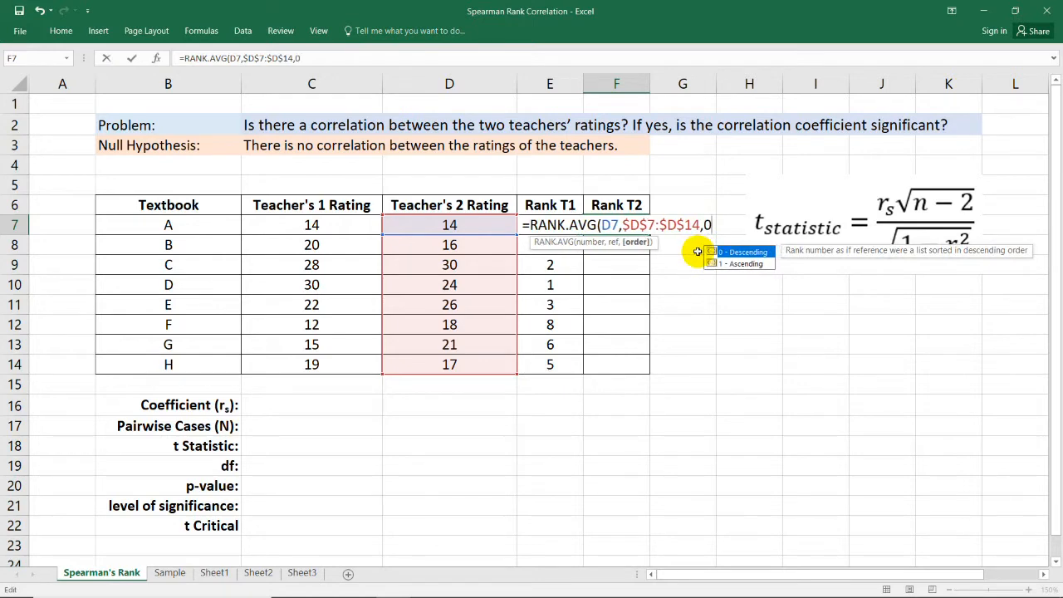
text())
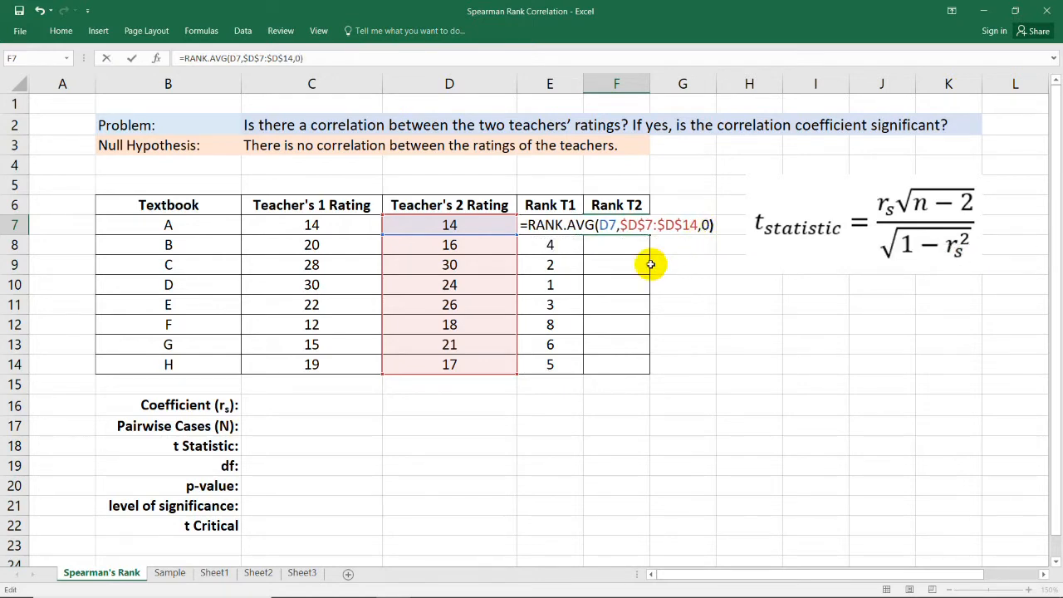
key(Return)
click(623, 226)
drag(649, 235, 617, 364)
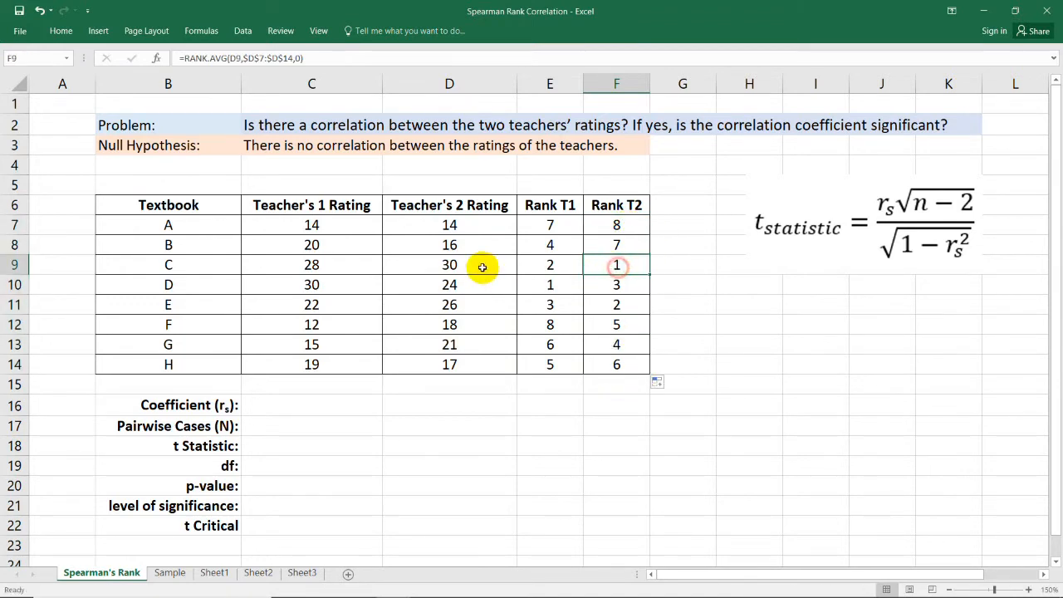
- Check the Rank T2 results against Teacher 2's ratings for textbooks C, E and D, and review both rank columns
click(353, 262)
click(461, 269)
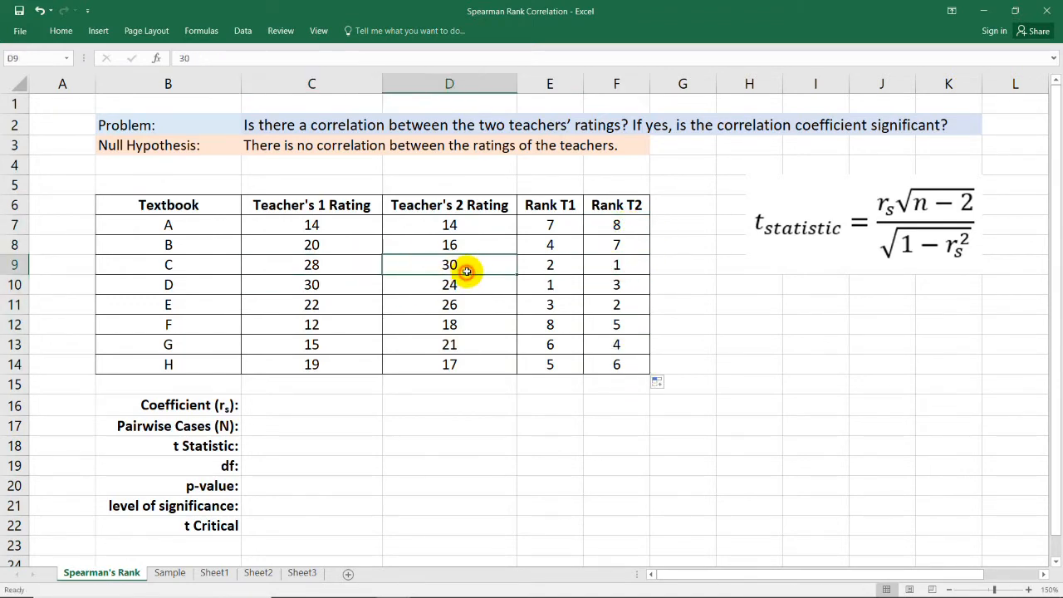
click(616, 312)
click(476, 305)
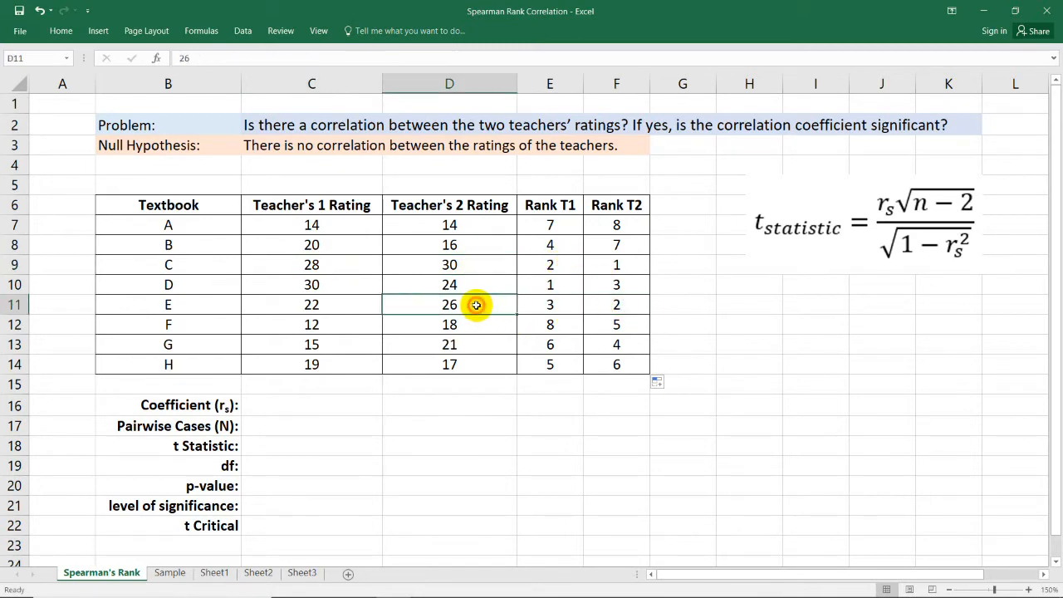
click(613, 285)
click(478, 283)
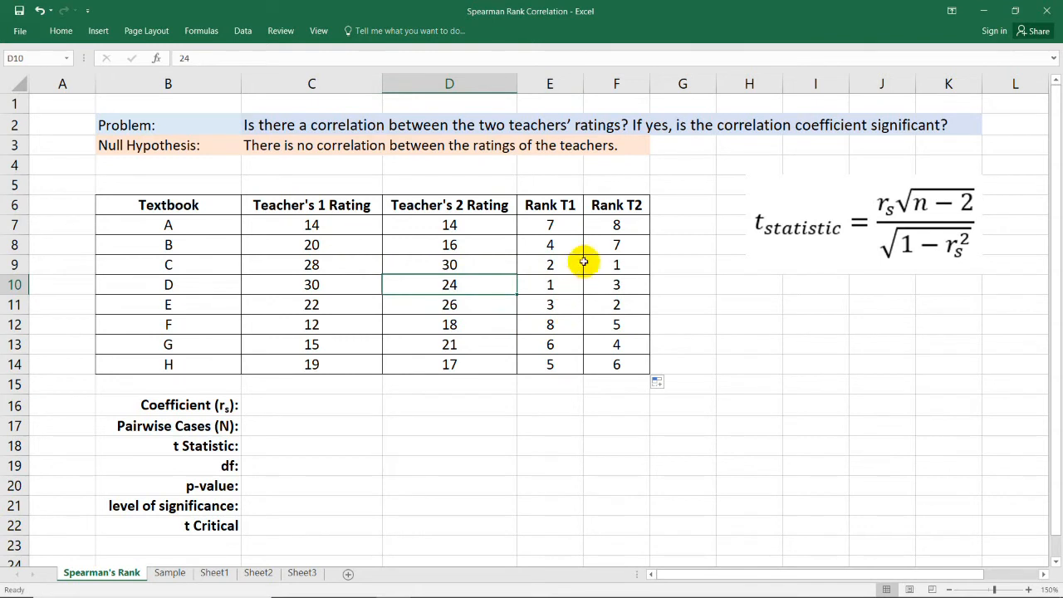
click(691, 281)
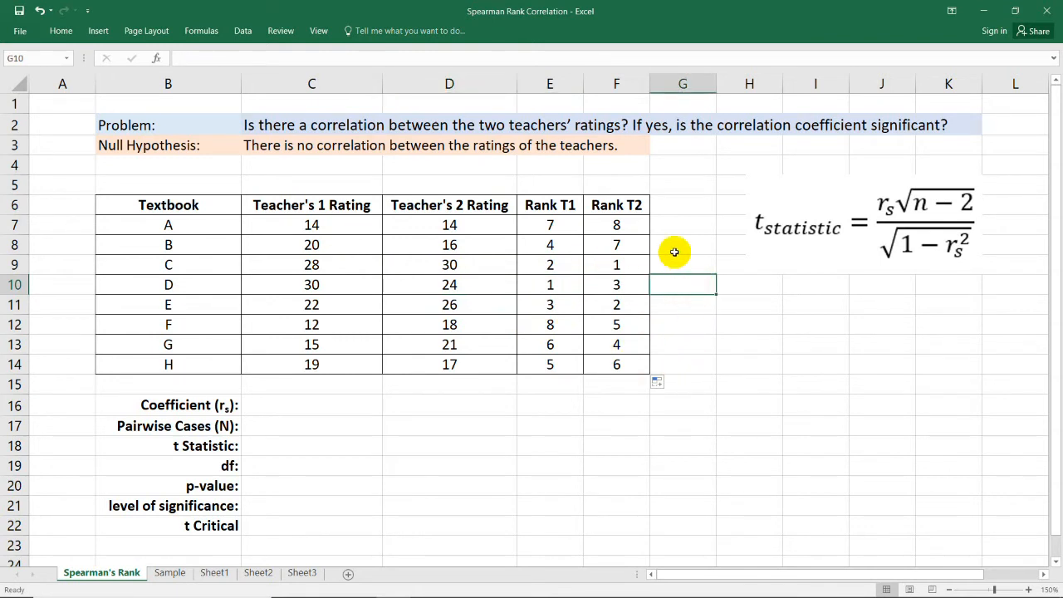
drag(550, 221, 607, 374)
click(684, 318)
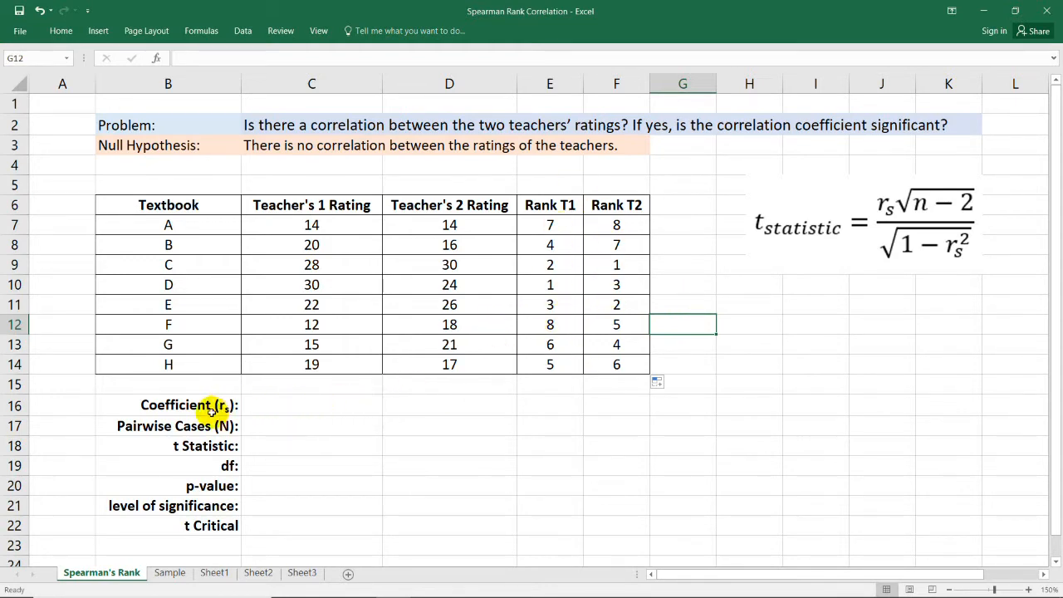
- Calculate the Spearman coefficient in C16 with =CORREL(E7:E14,F7:F14) on the two rank columns
double_click(279, 408)
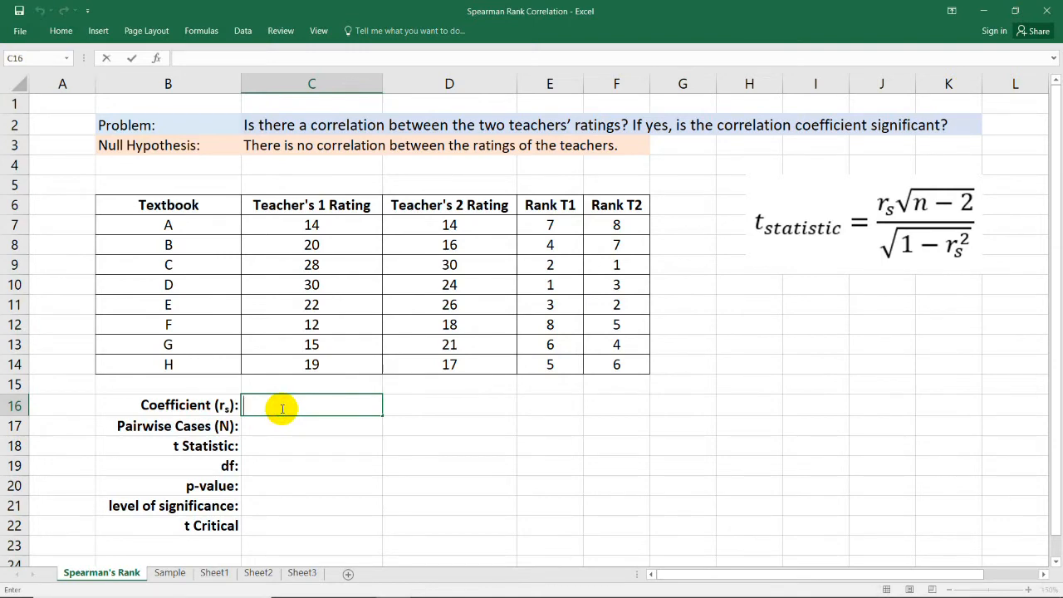
text(=correl)
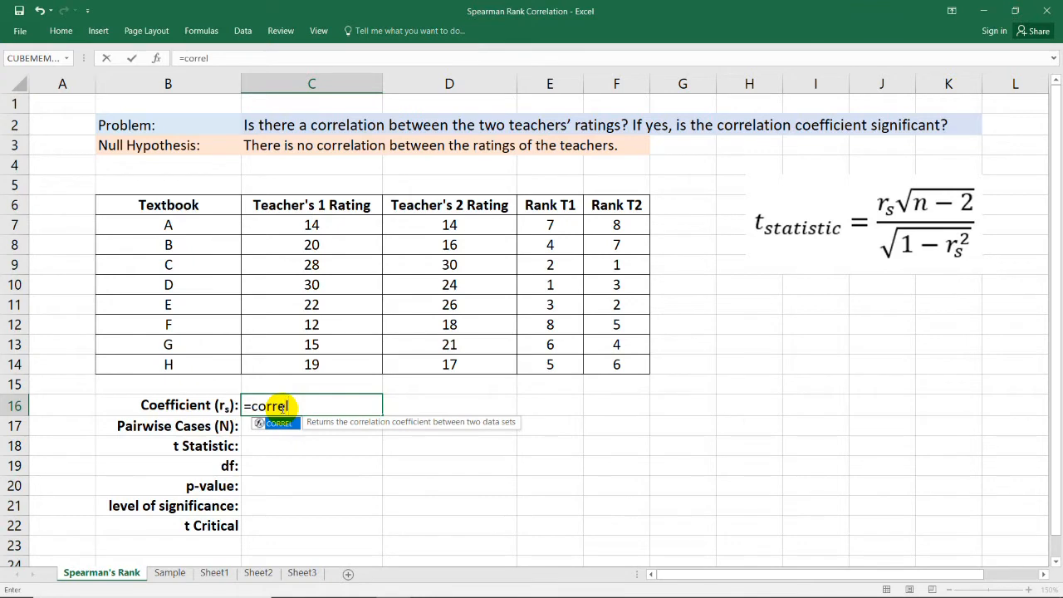
text(()
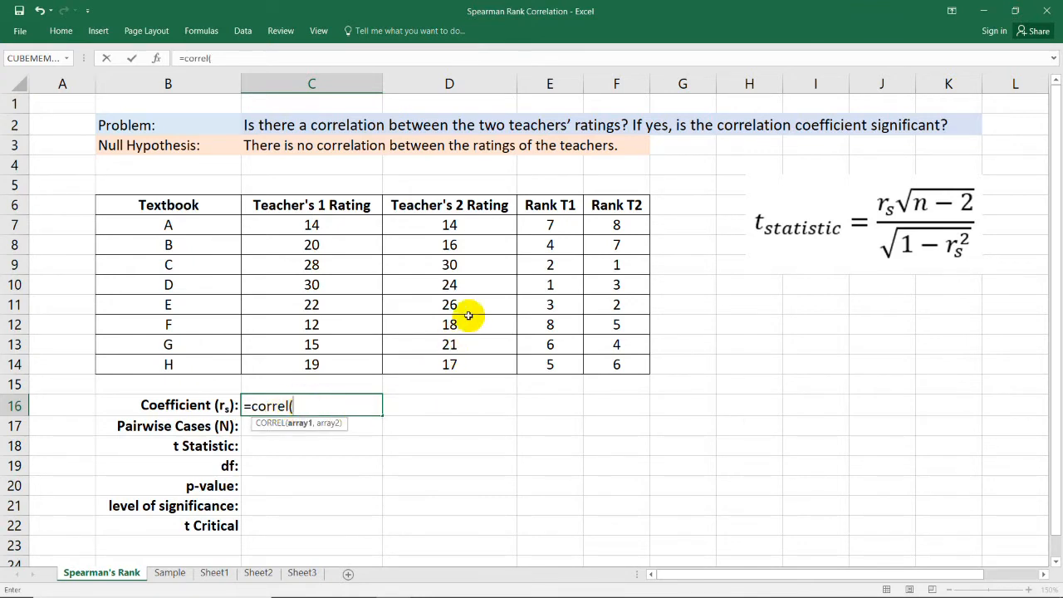
drag(548, 226, 546, 364)
text(,)
click(621, 225)
drag(621, 224, 618, 365)
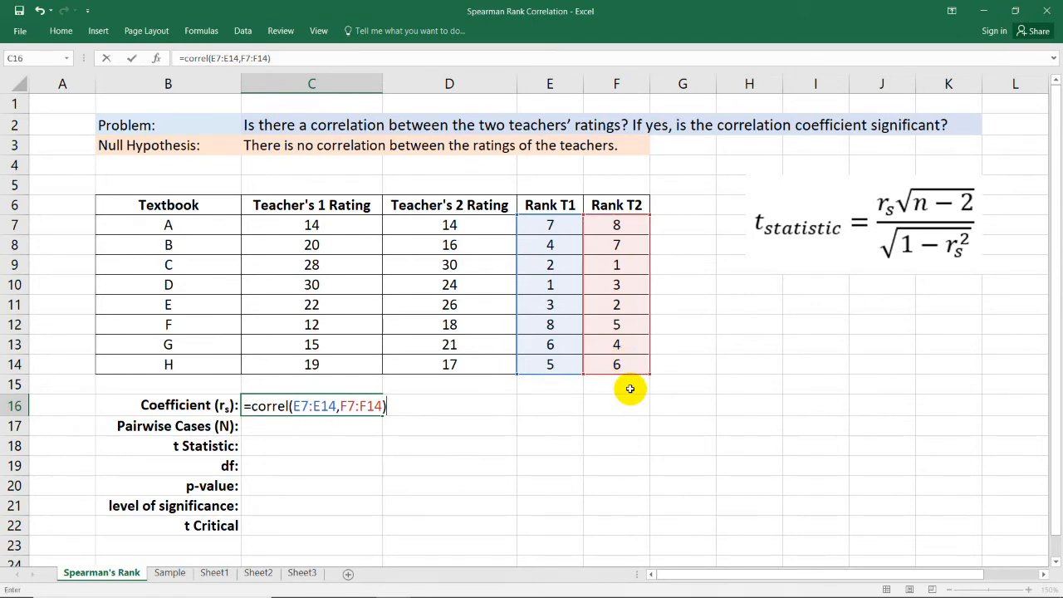
key(Return)
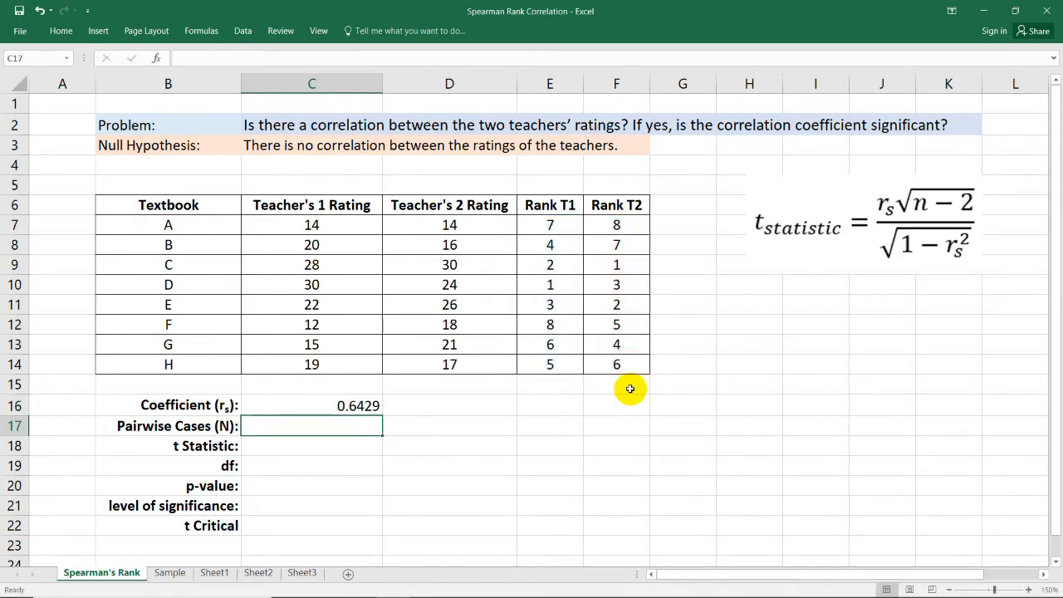
- Calculate the same coefficient in D16 with =PEARSON(E7:E14,F7:F14)
double_click(402, 407)
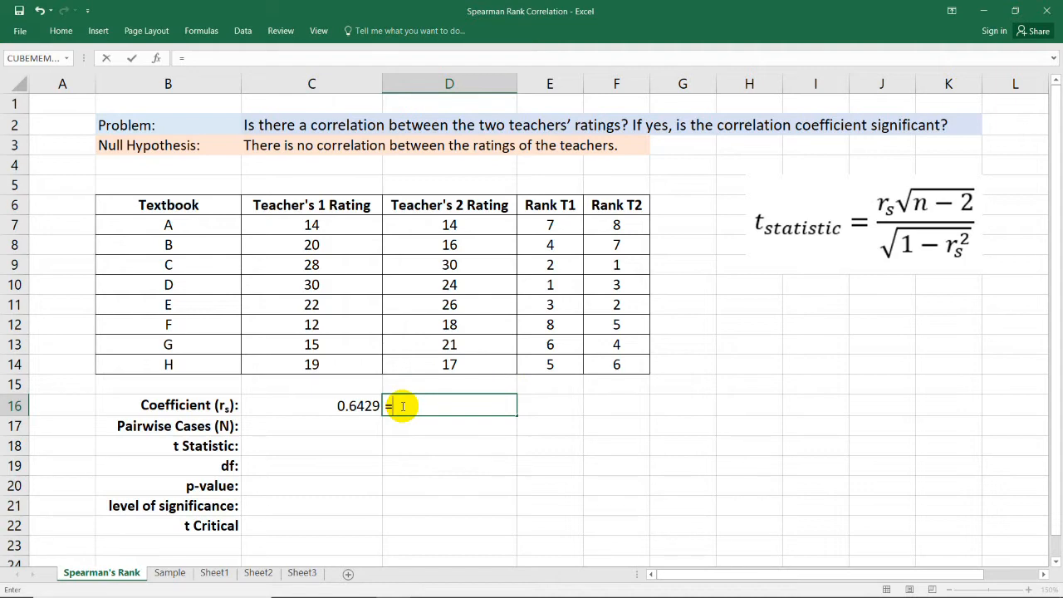
text(=pea)
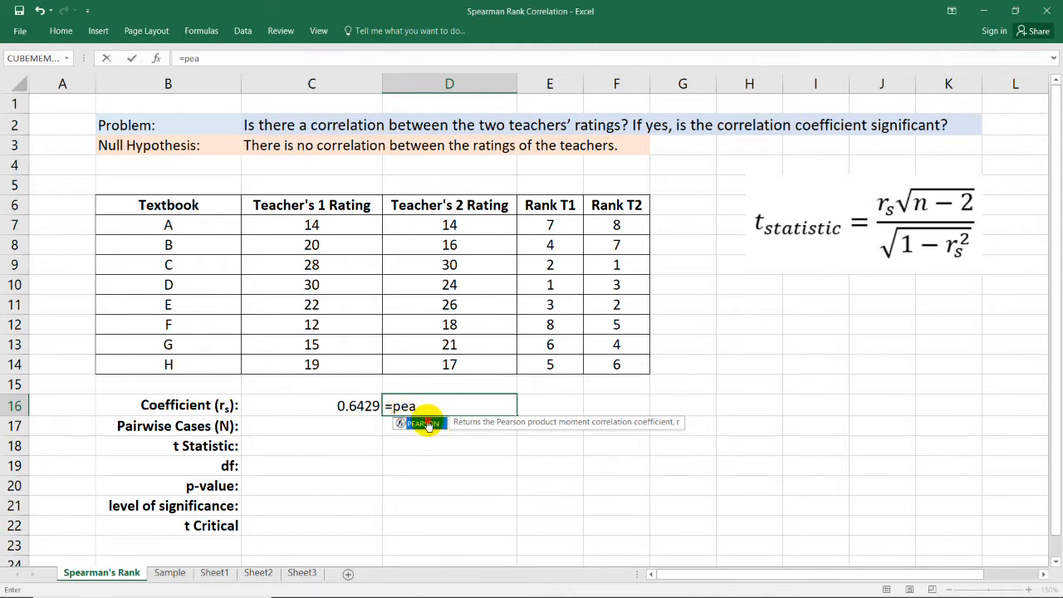
double_click(427, 423)
drag(572, 232, 552, 364)
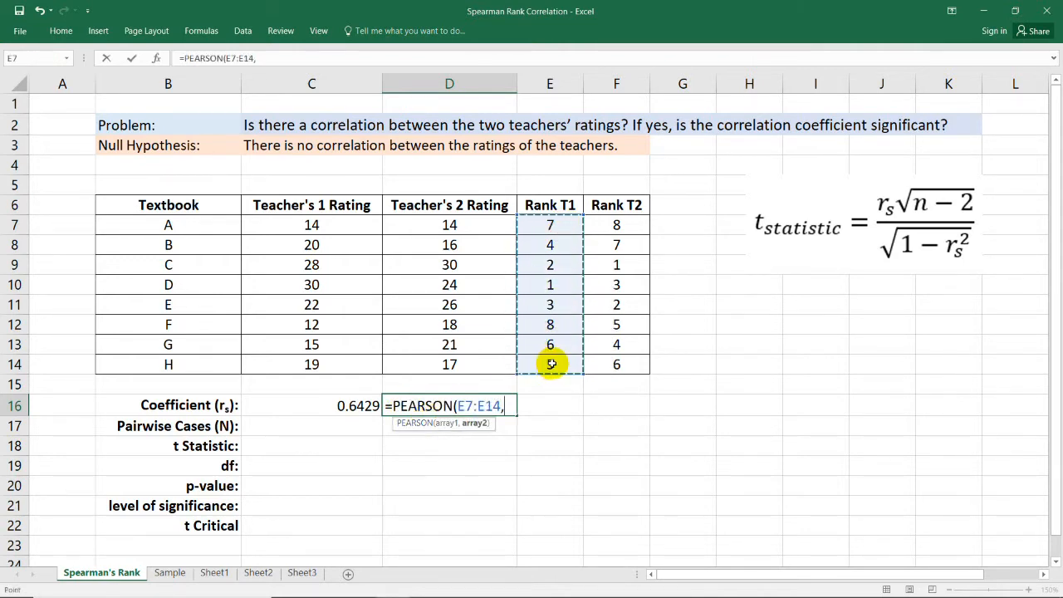
drag(621, 225, 611, 363)
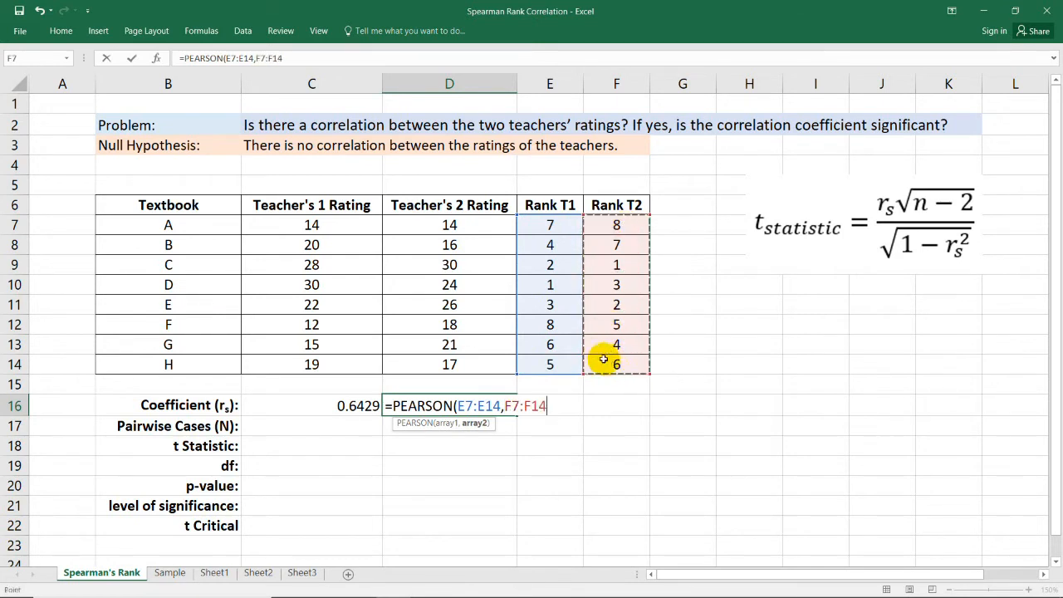
key(Return)
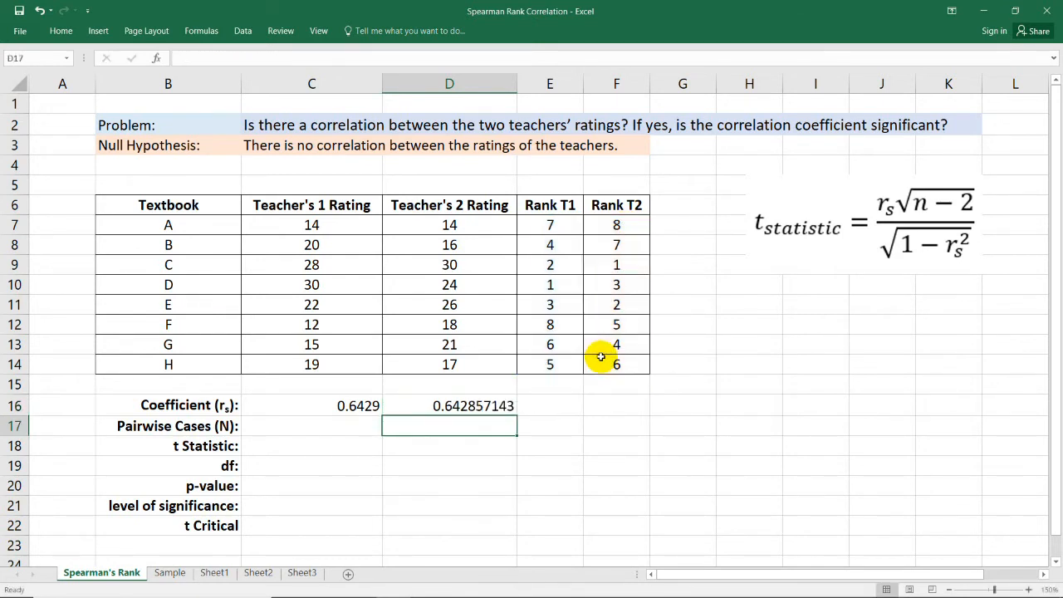
- Compare the CORREL and PEARSON coefficients in C16 and D16, and review the rank columns and original ratings behind them
click(552, 408)
click(366, 405)
click(488, 406)
click(528, 432)
click(376, 406)
click(416, 407)
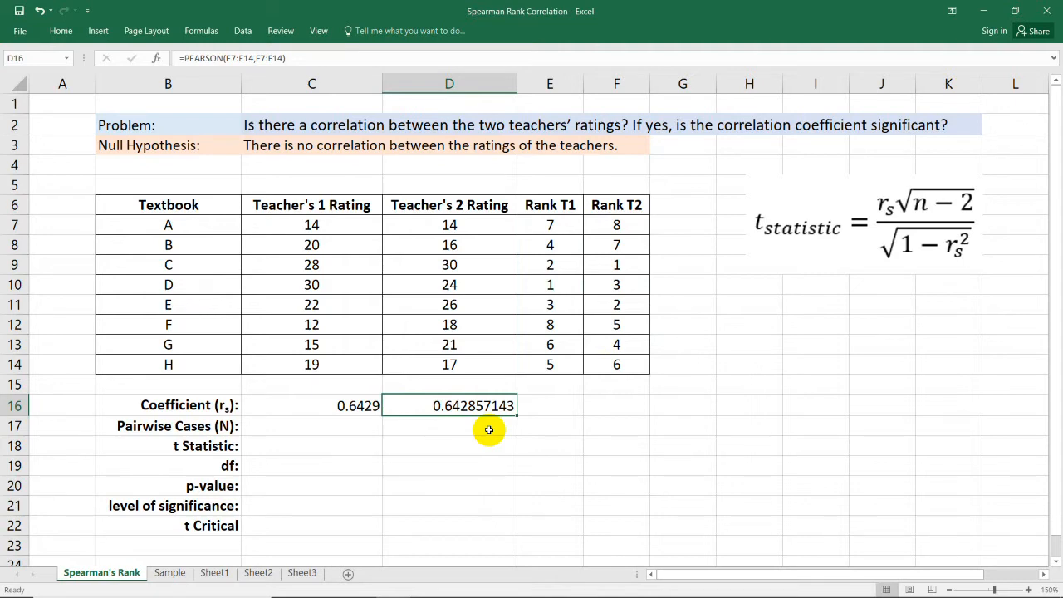
drag(573, 224, 617, 365)
drag(320, 226, 462, 368)
click(547, 406)
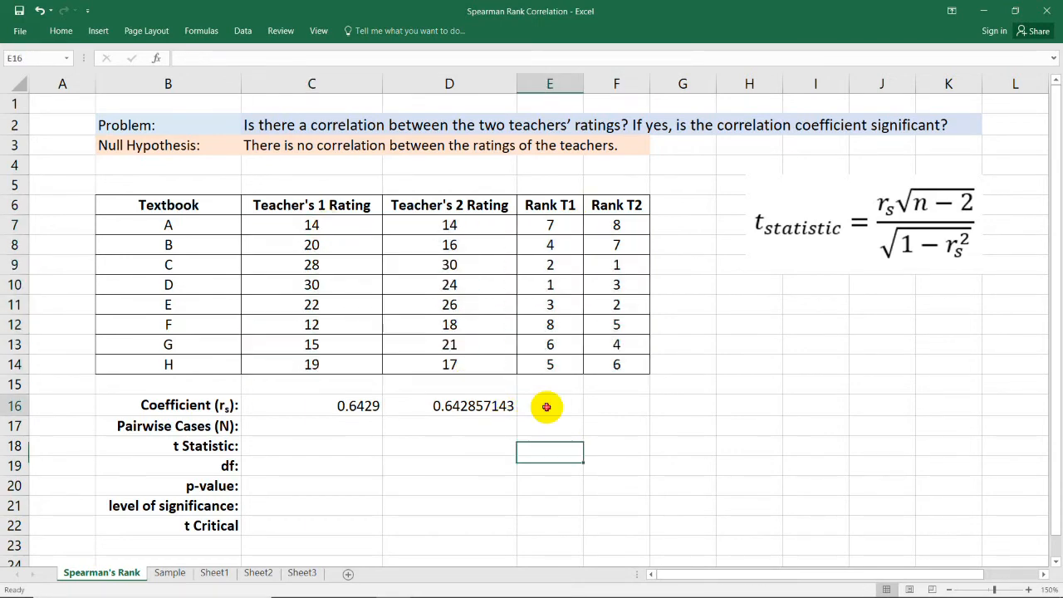
- Enter the interpretation "Strong positive correlation" in E16 beside the coefficients
click(358, 406)
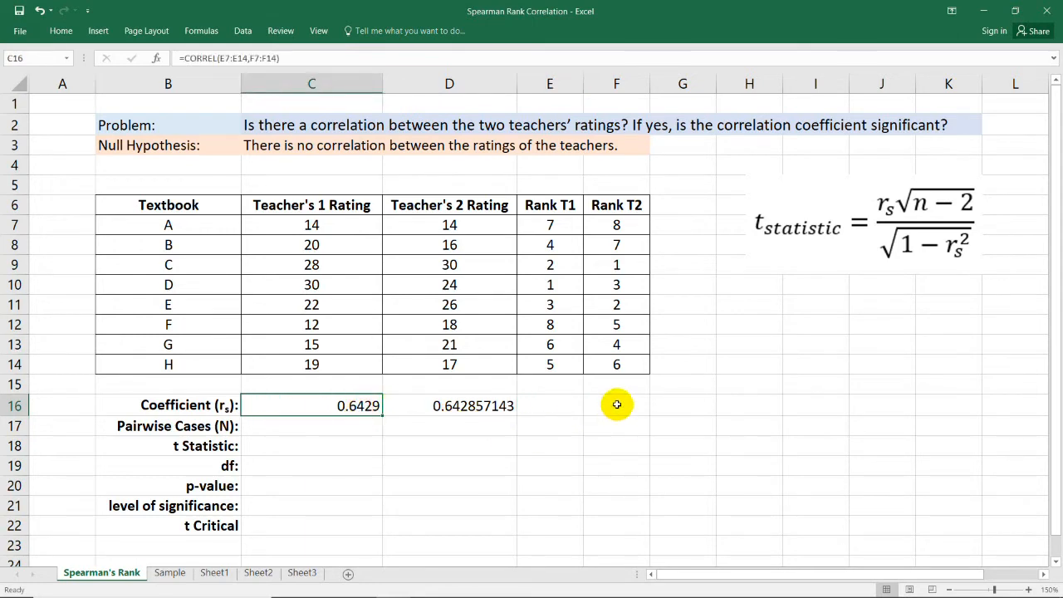
click(576, 405)
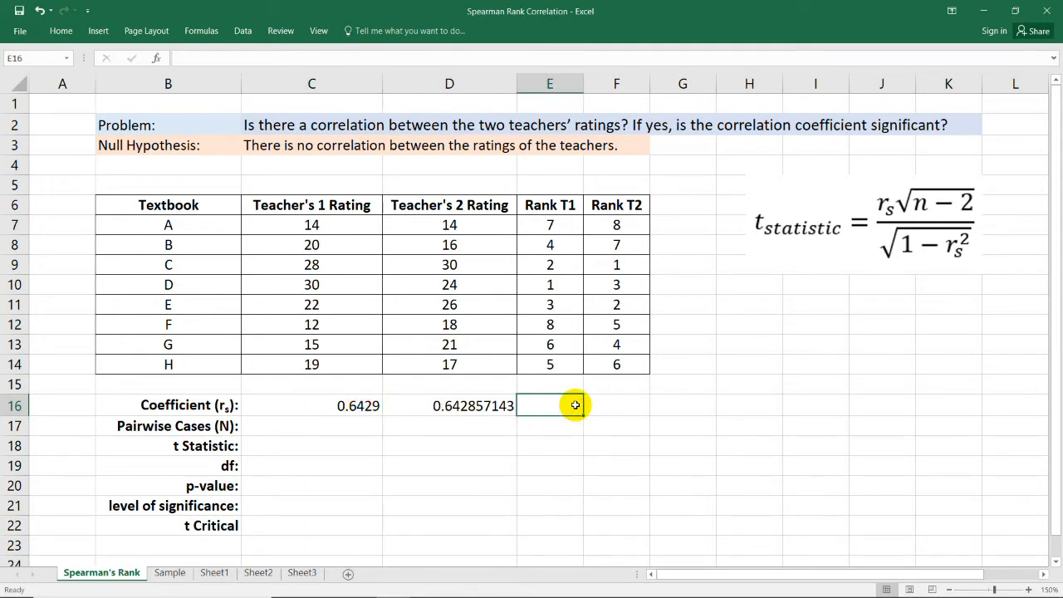
text(Strong positive correlati)
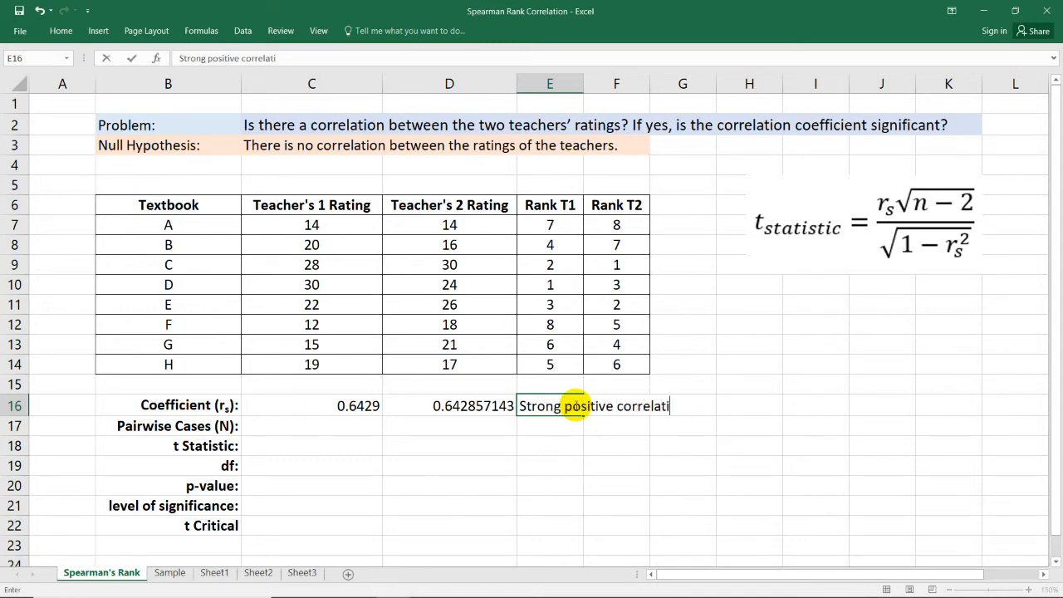
text(on)
click(573, 463)
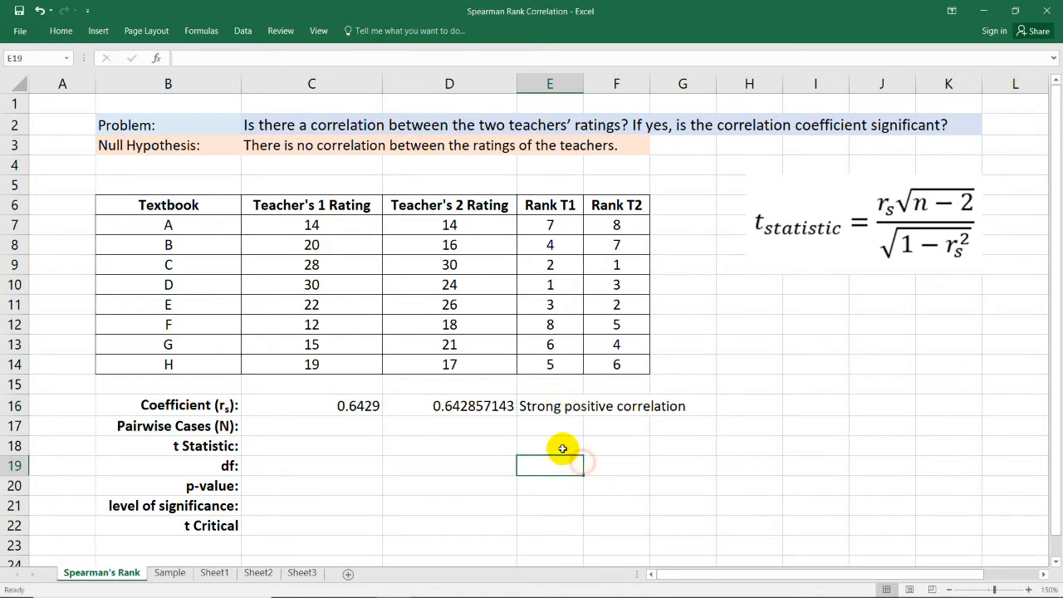
click(357, 210)
click(365, 338)
click(705, 387)
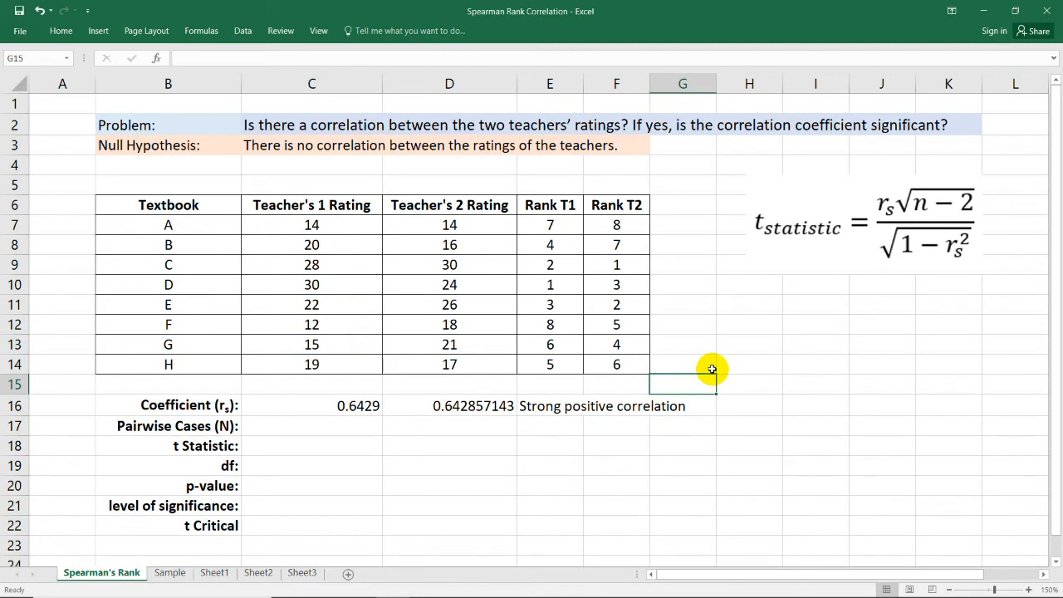
click(659, 408)
click(375, 406)
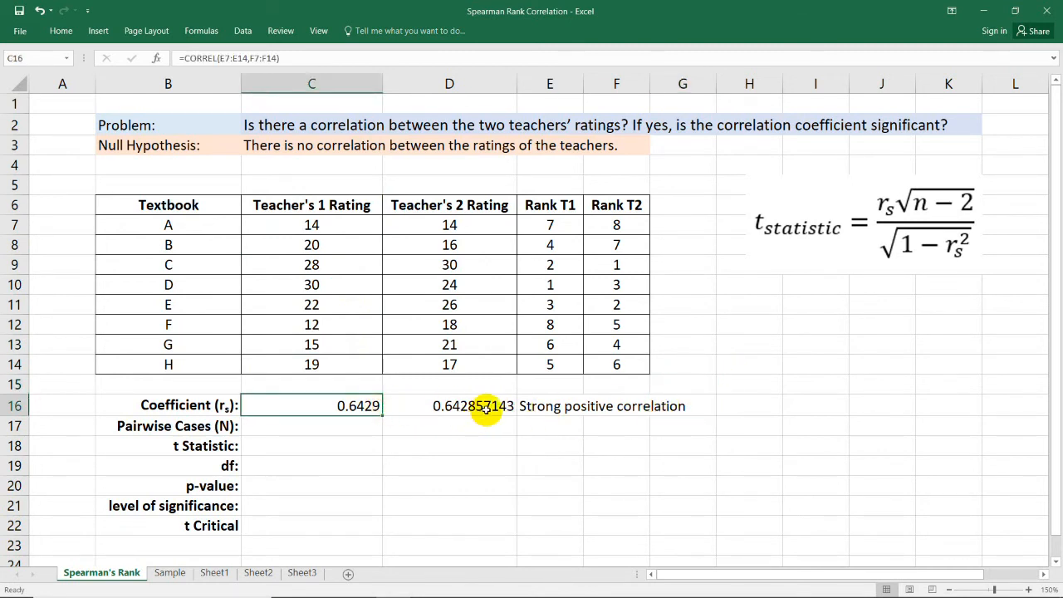
click(332, 449)
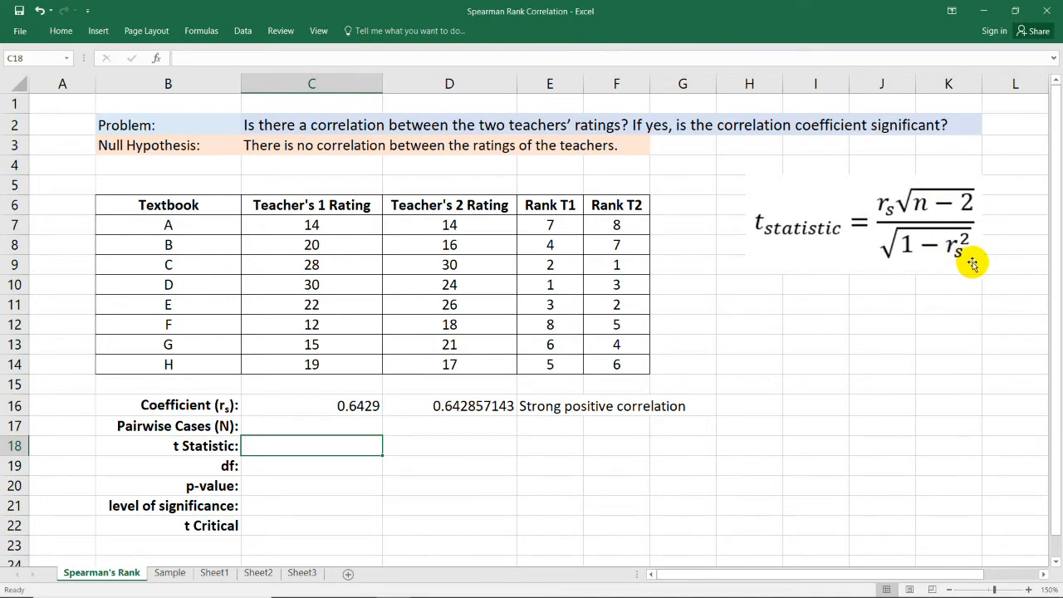
click(550, 466)
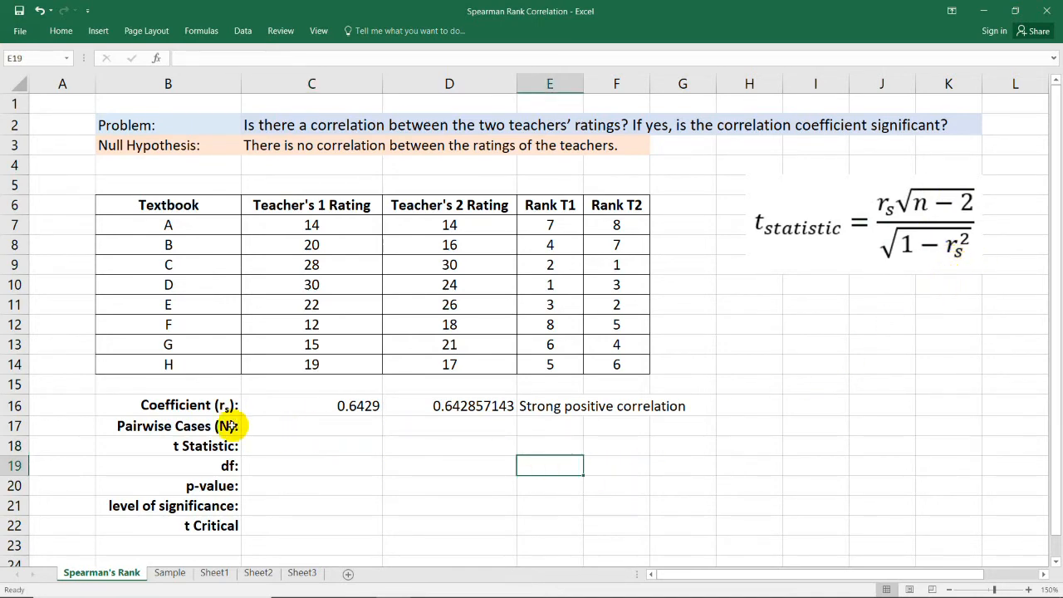
- Count the rated textbooks in C7:C14 one by one and enter 8 as the pairwise cases in C17
click(309, 426)
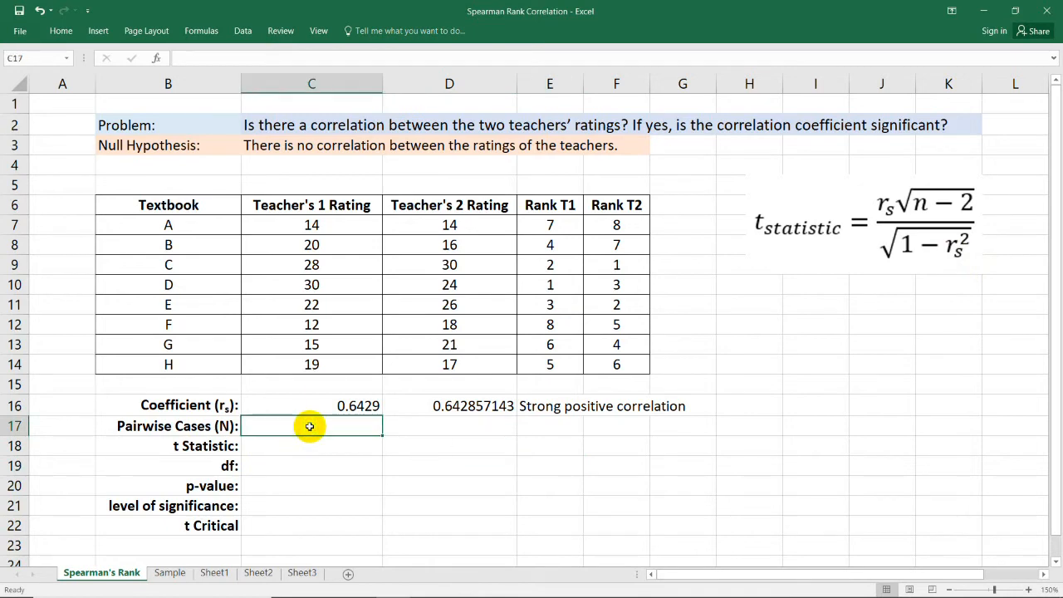
click(171, 431)
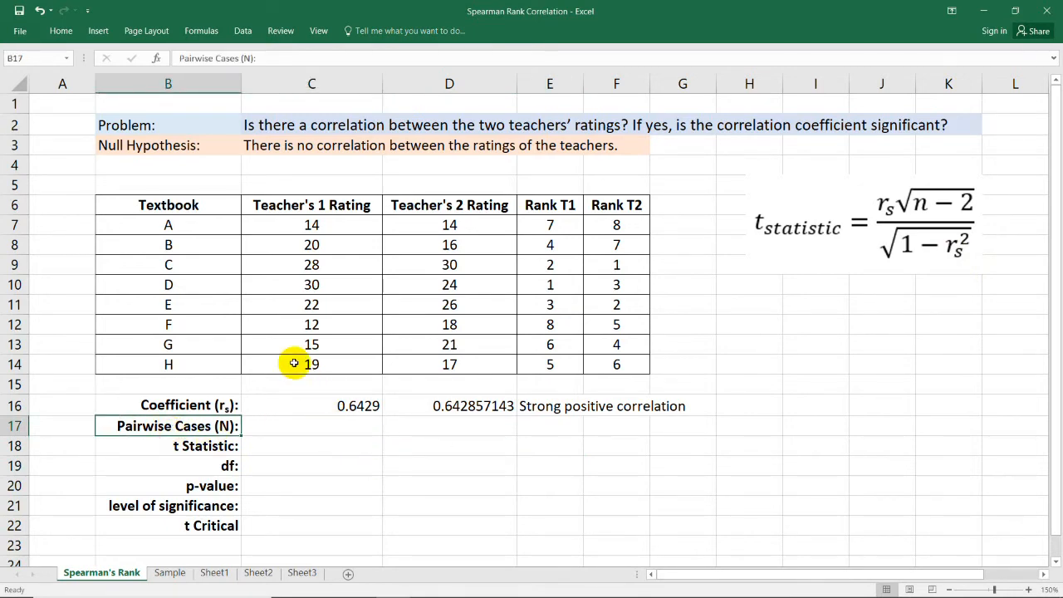
click(297, 225)
click(304, 244)
click(301, 264)
click(320, 286)
click(316, 304)
click(314, 325)
click(317, 346)
click(330, 364)
click(344, 425)
text(8)
key(Return)
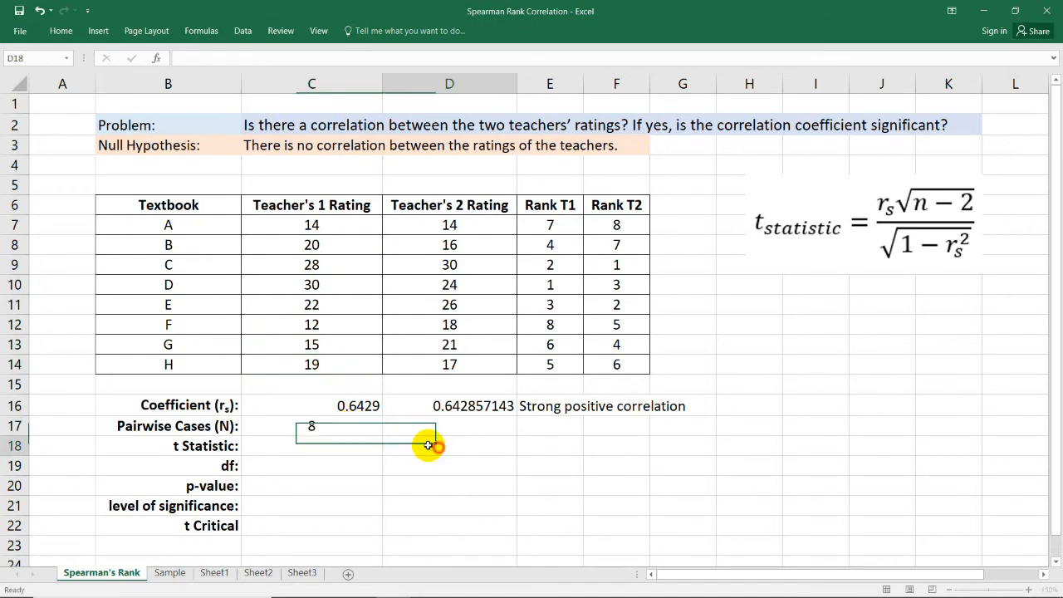
- Replace the typed number of pairwise cases in C17 with the formula =COUNT(C7:C14)
click(345, 431)
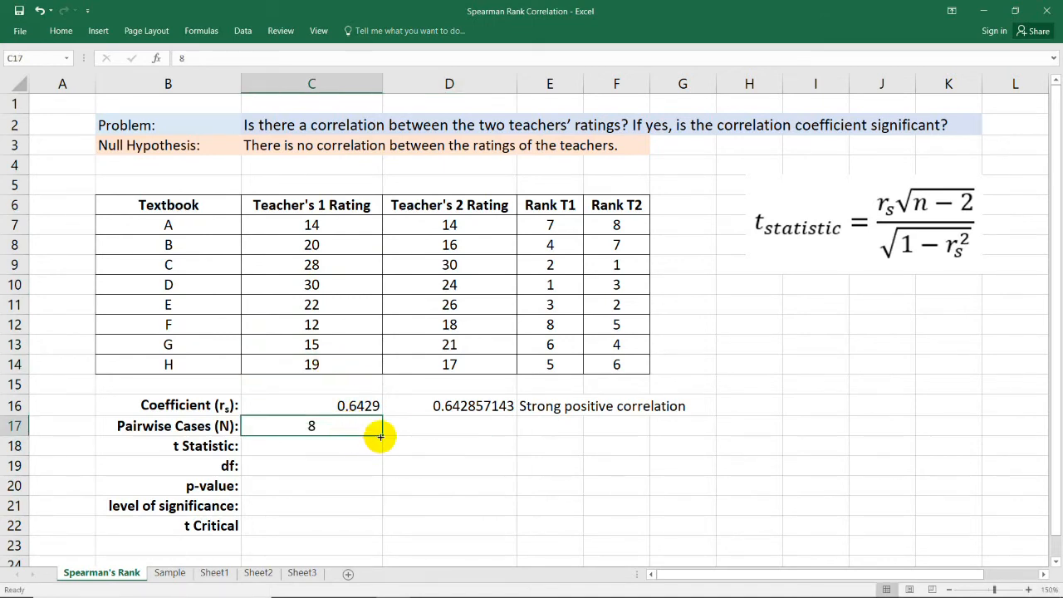
key(BackSpace)
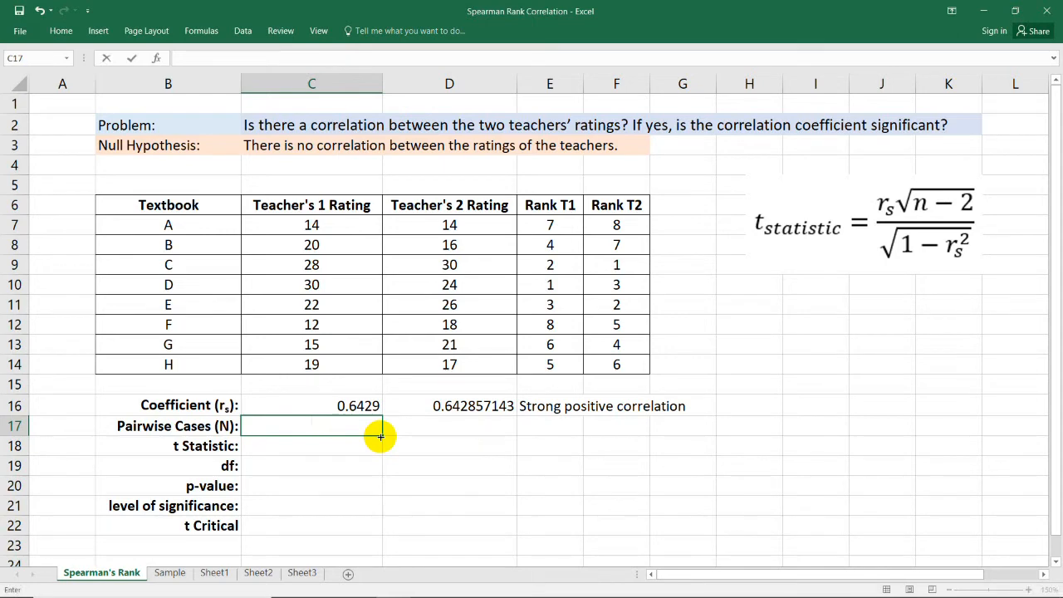
text(=coun)
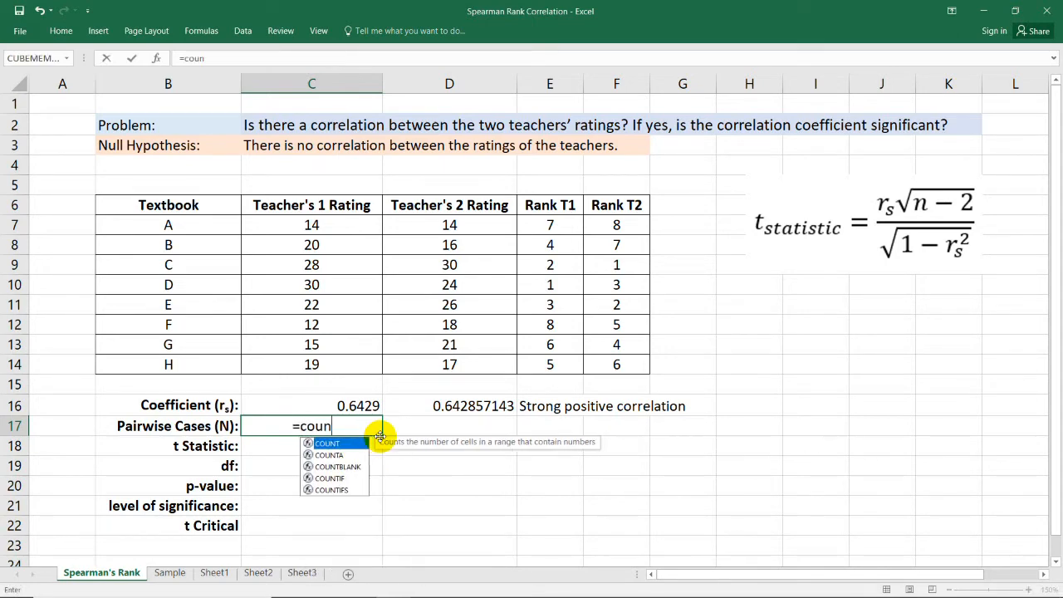
text(t()
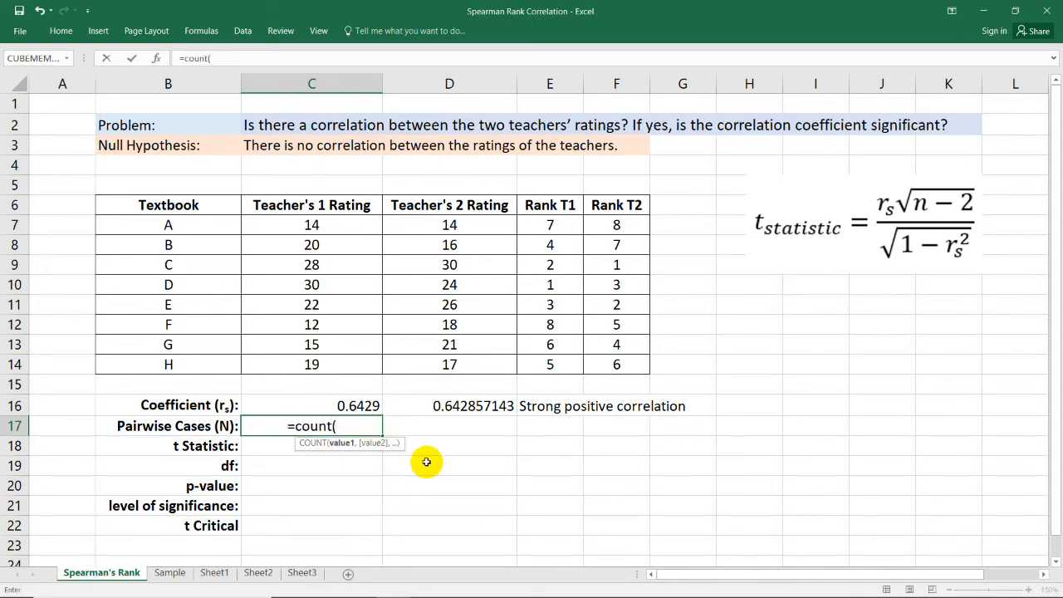
drag(331, 222, 322, 363)
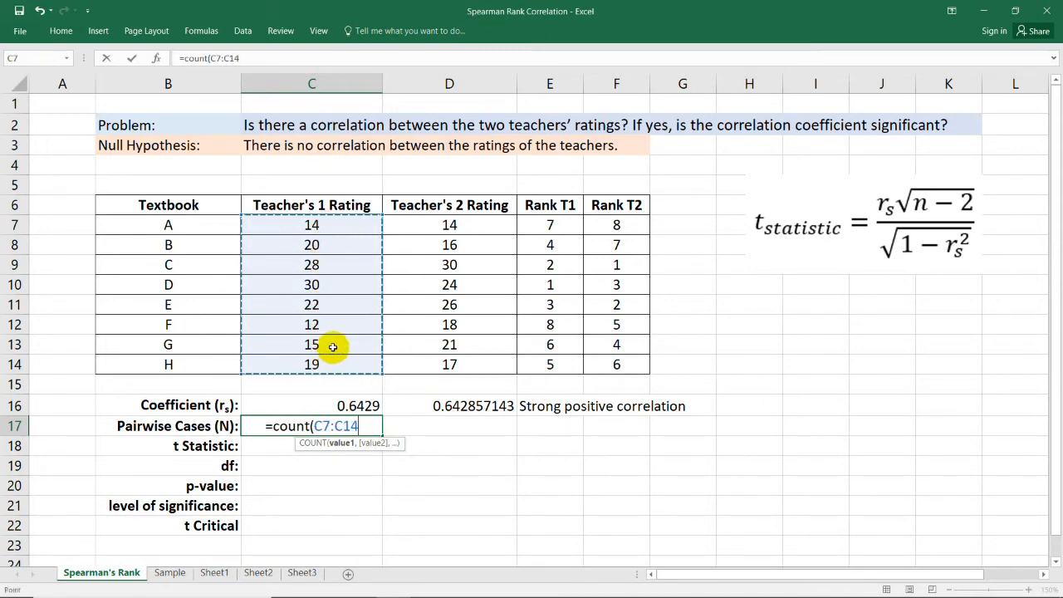
key(Return)
click(329, 427)
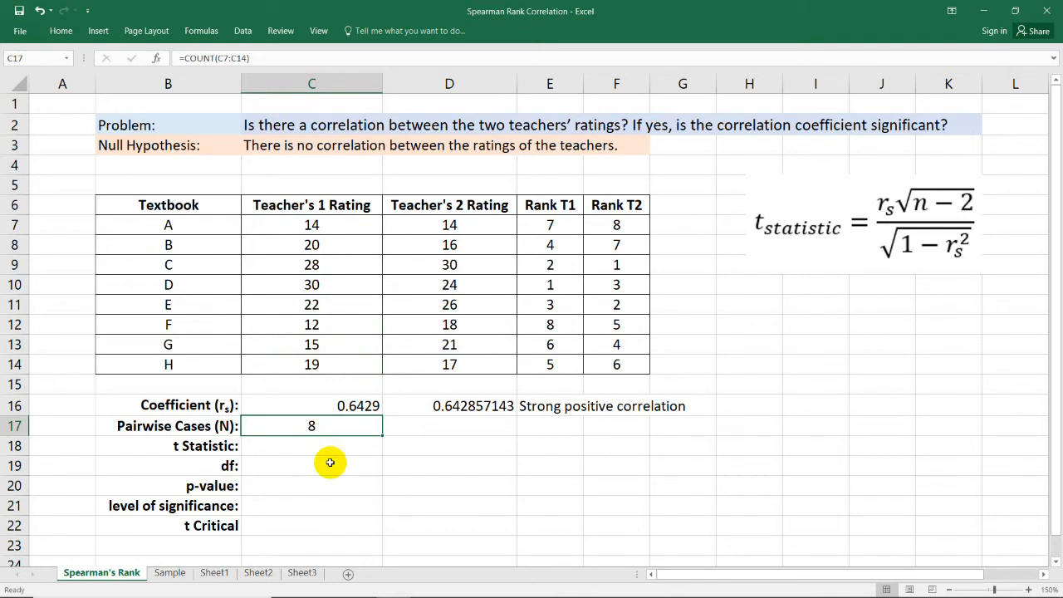
- Begin the t statistic formula in C18 with the numerator ABS(C16)*SQRT(C17-2)
click(497, 442)
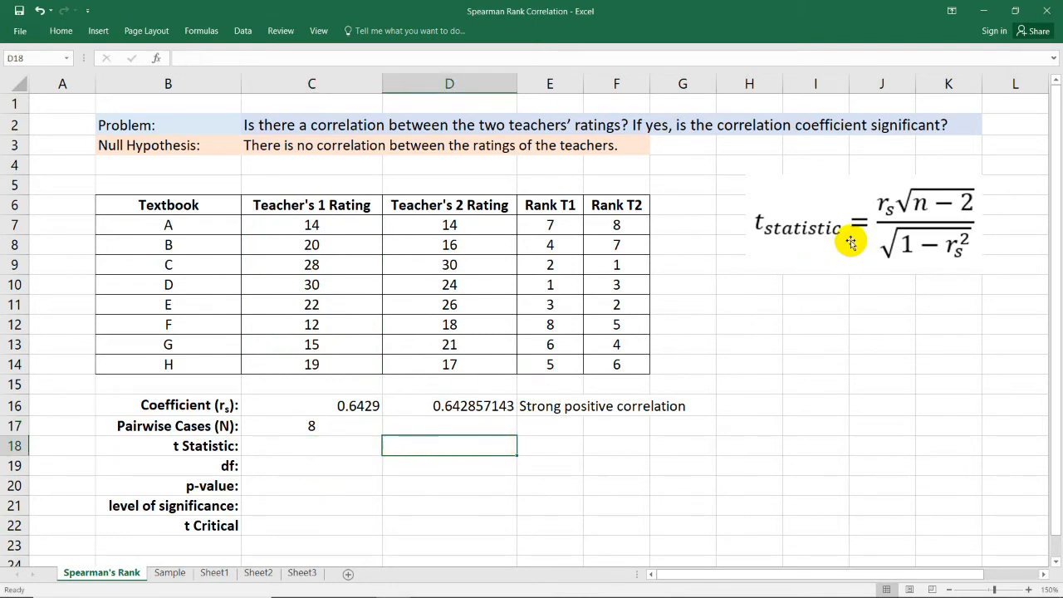
double_click(314, 446)
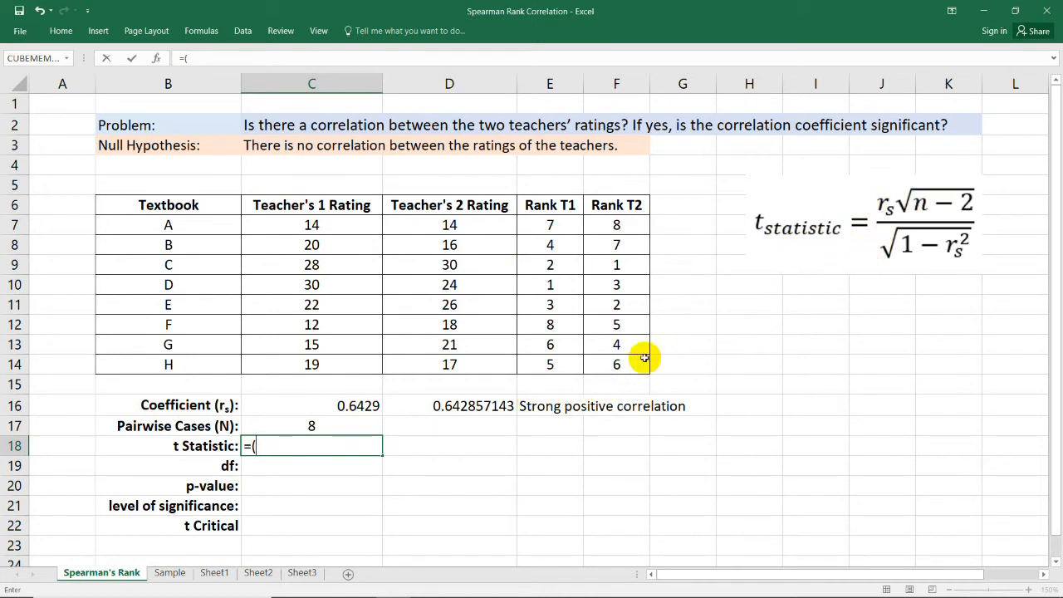
text(abs()
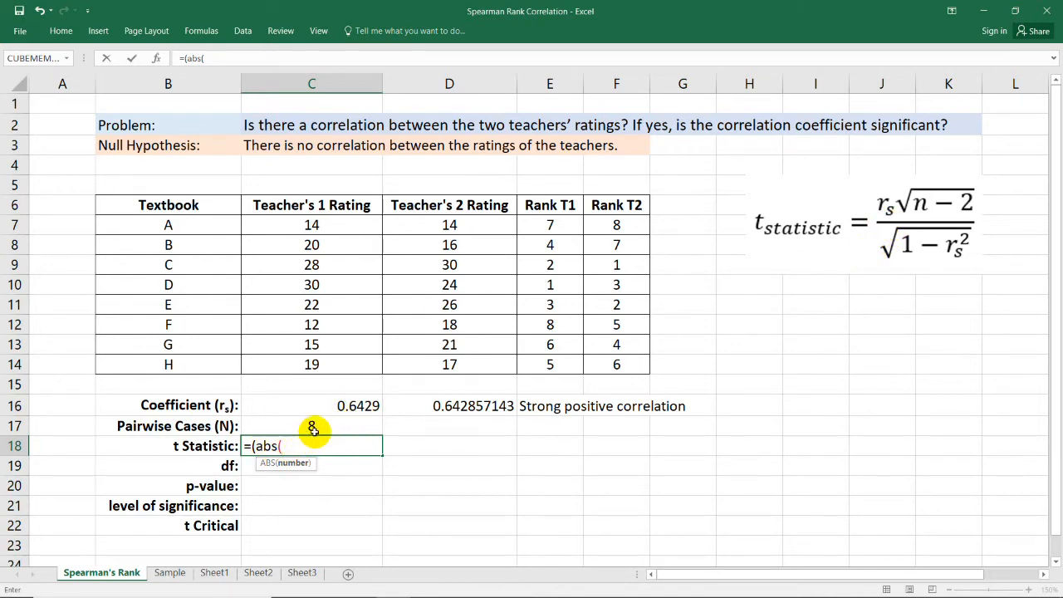
click(341, 406)
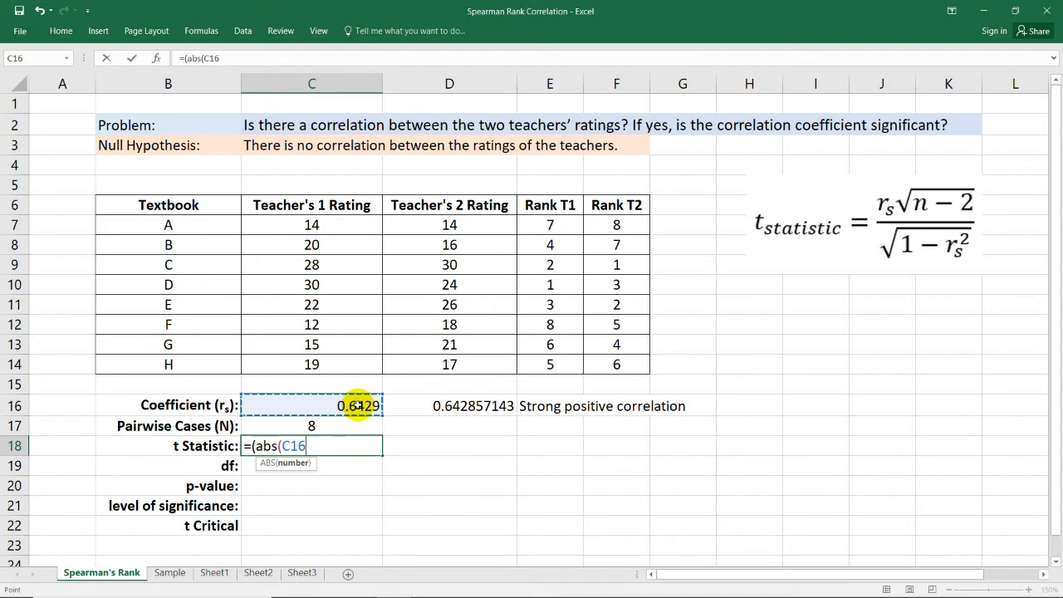
text()*)
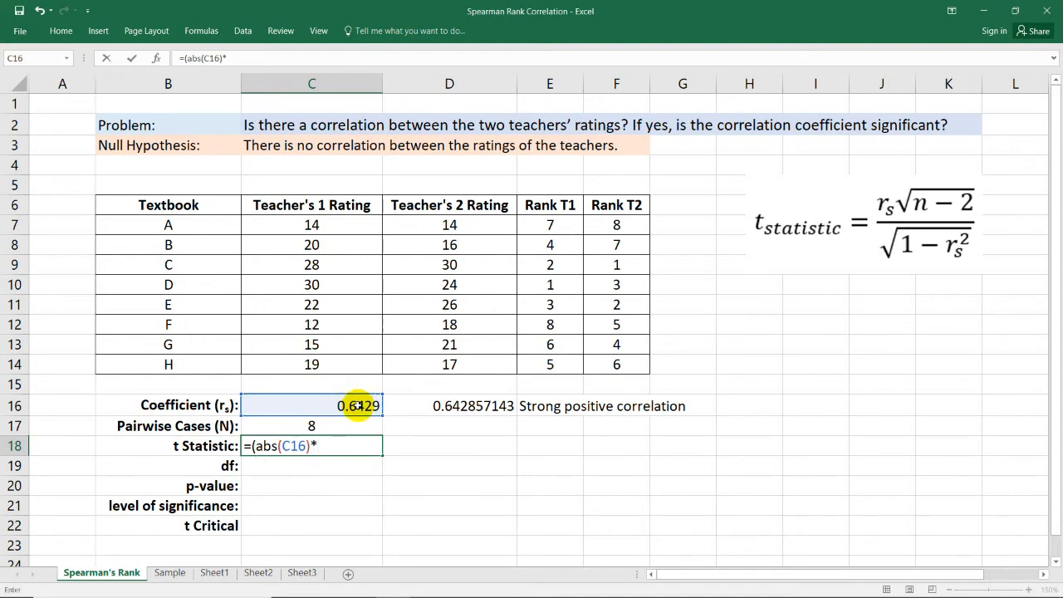
text(sqrt)
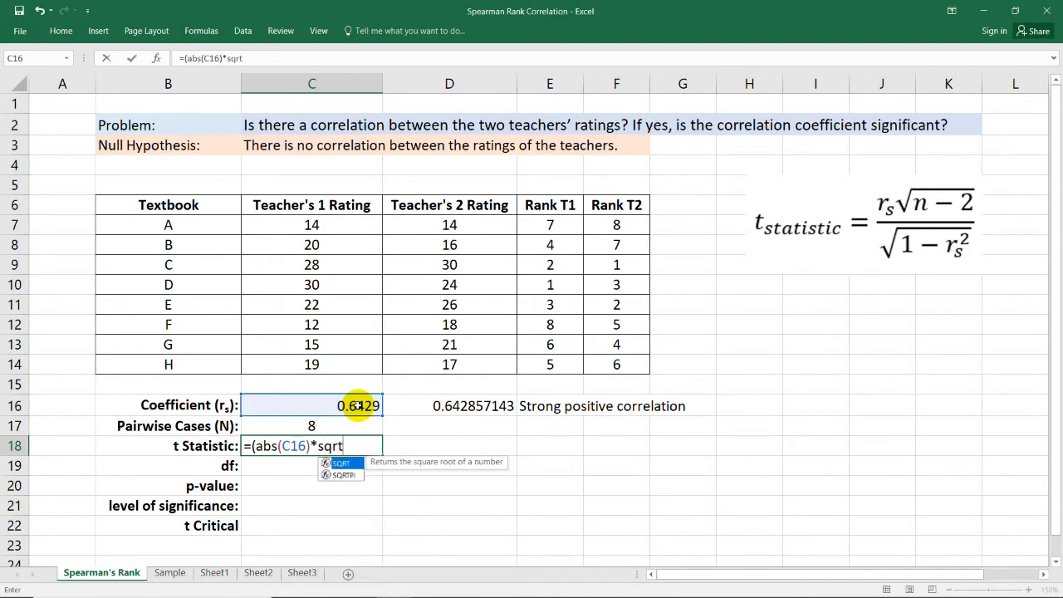
text(()
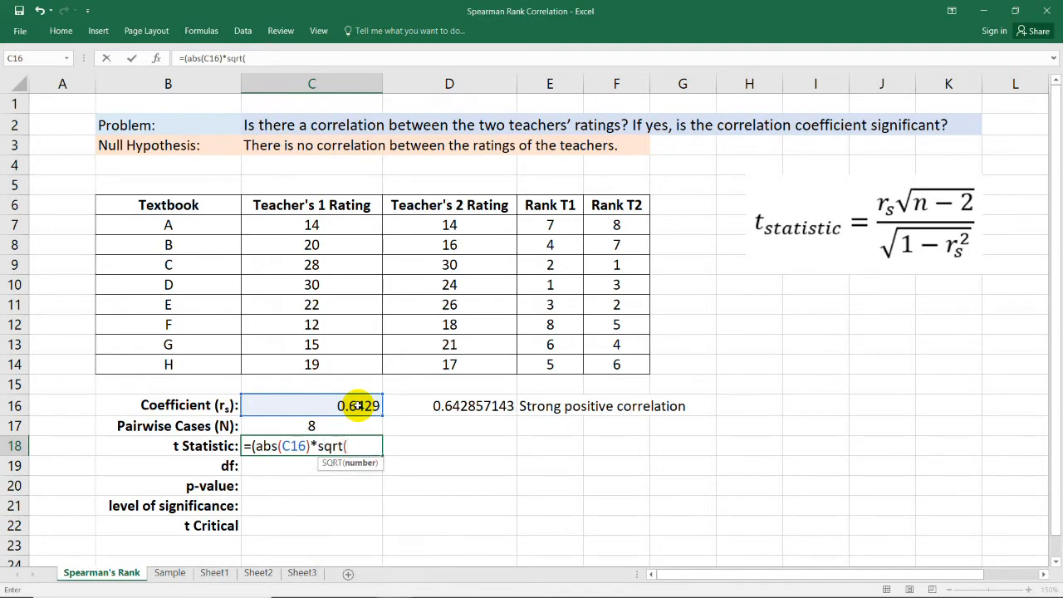
click(336, 427)
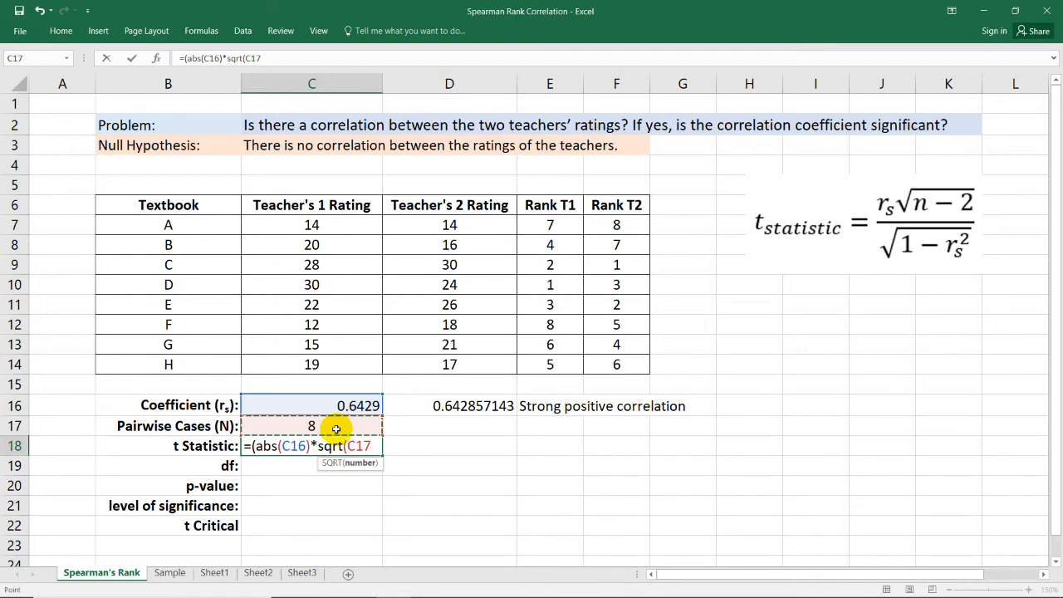
text(-20)
key(BackSpace)
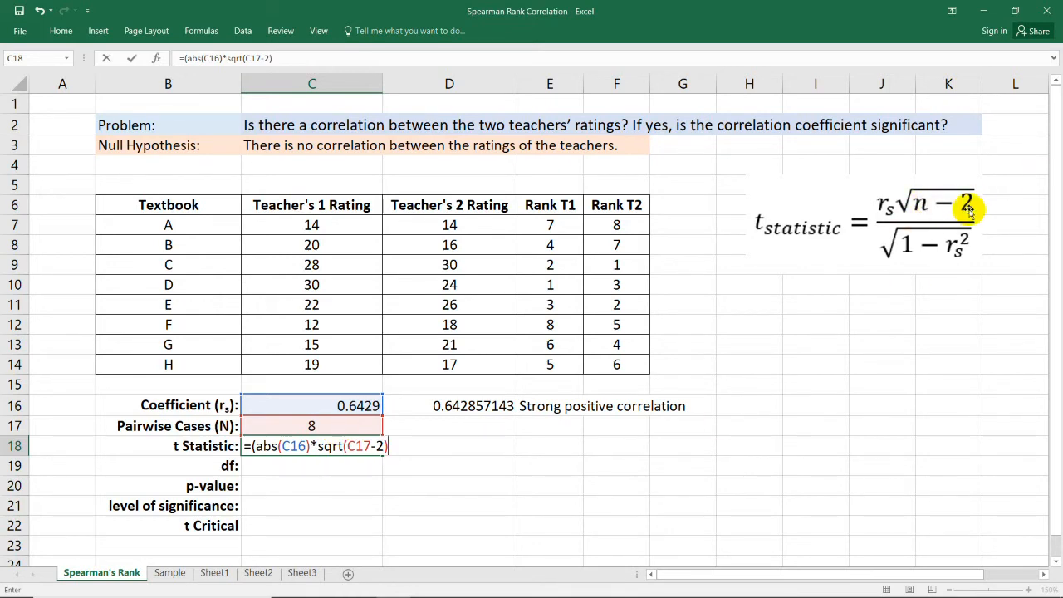
- Complete the t statistic formula in C18 by dividing the numerator by SQRT(1-C16^2)
text())/()
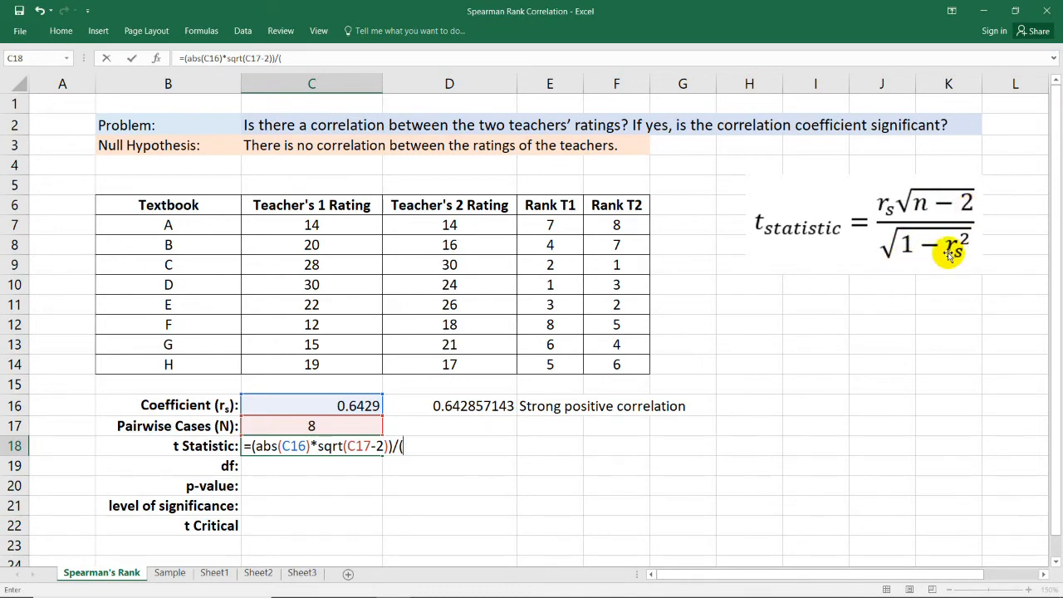
text(sq)
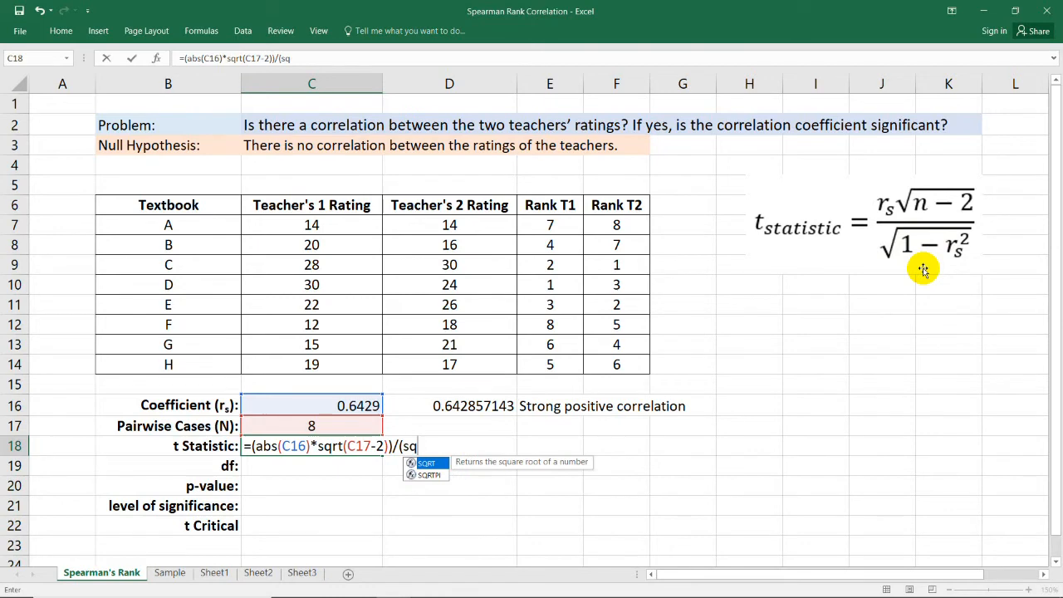
text(rt()
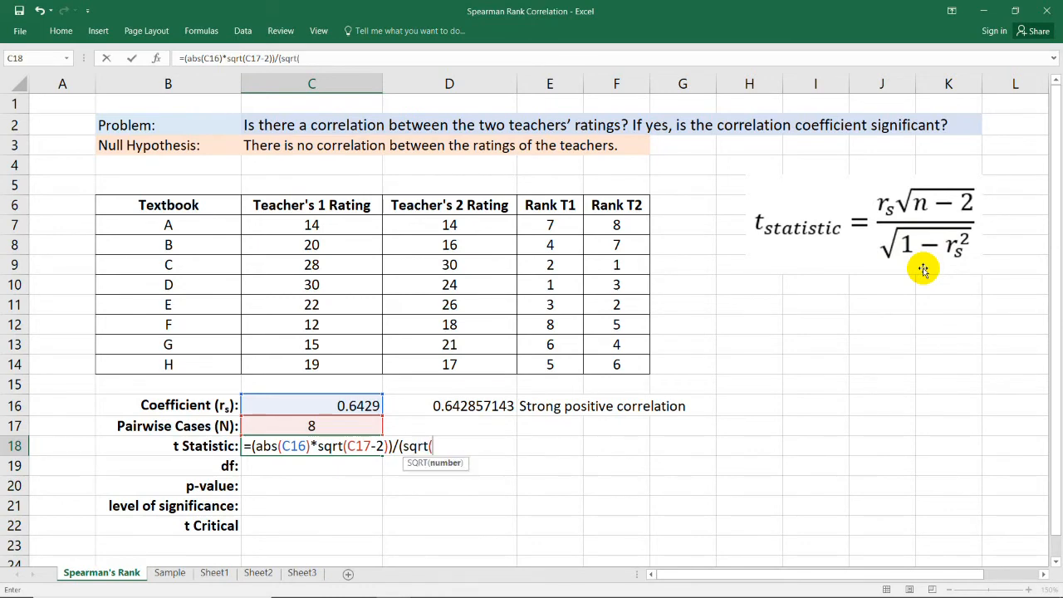
text(1-)
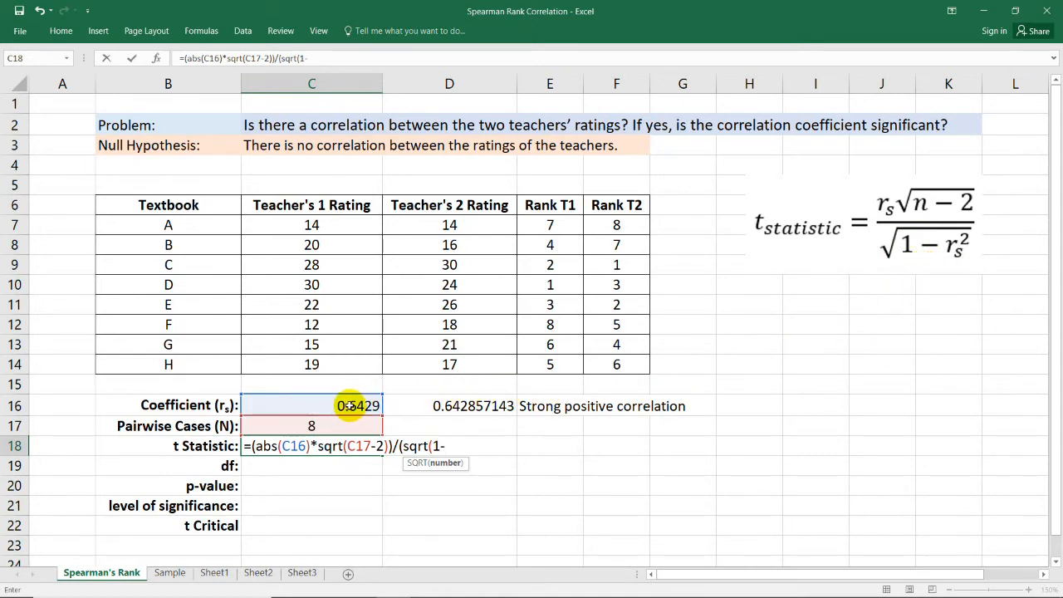
click(358, 402)
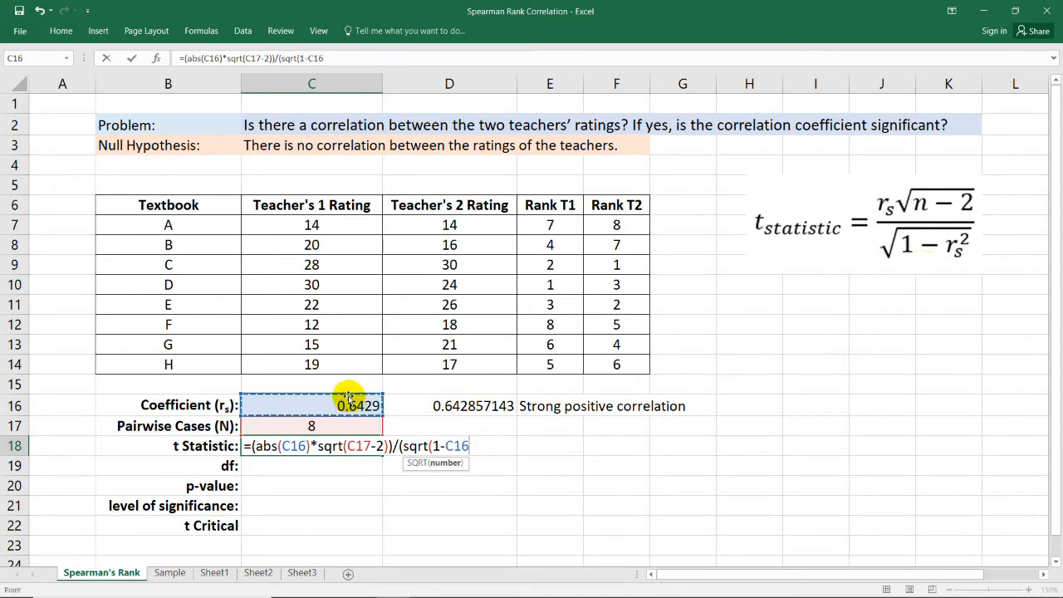
text(^2)
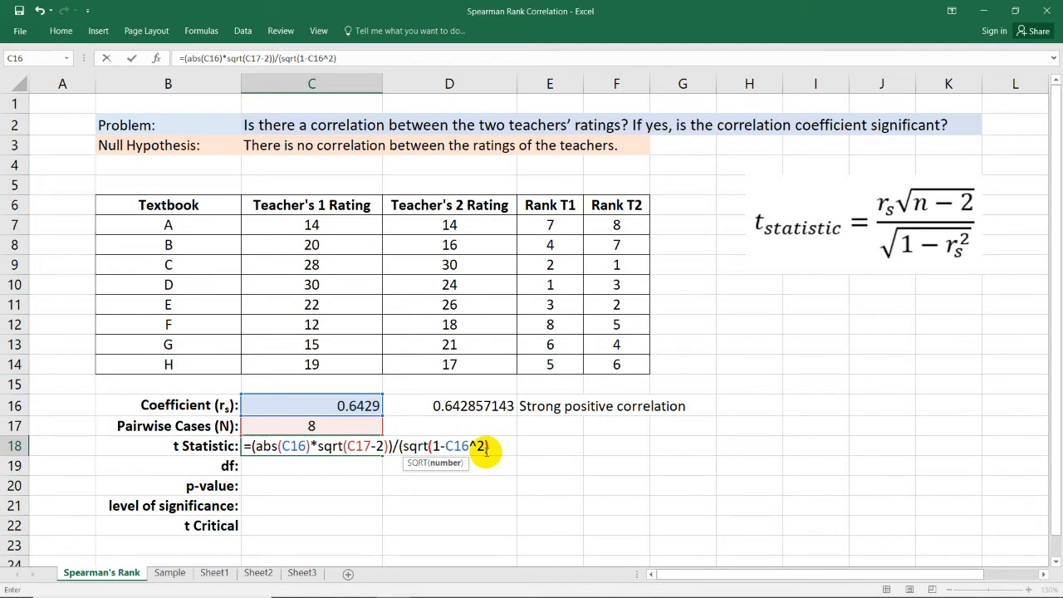
text())
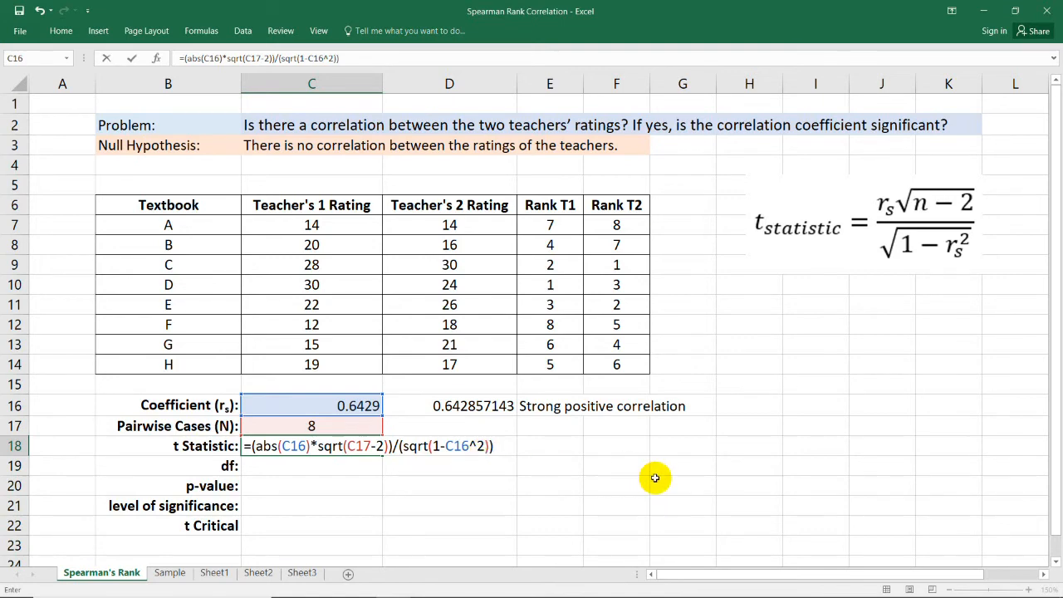
key(Return)
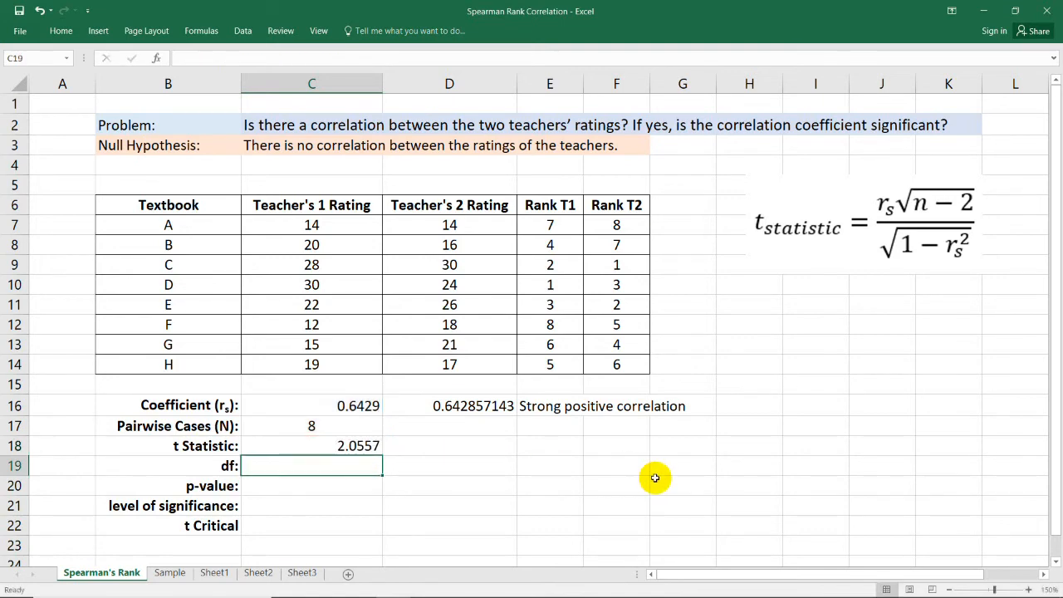
click(370, 446)
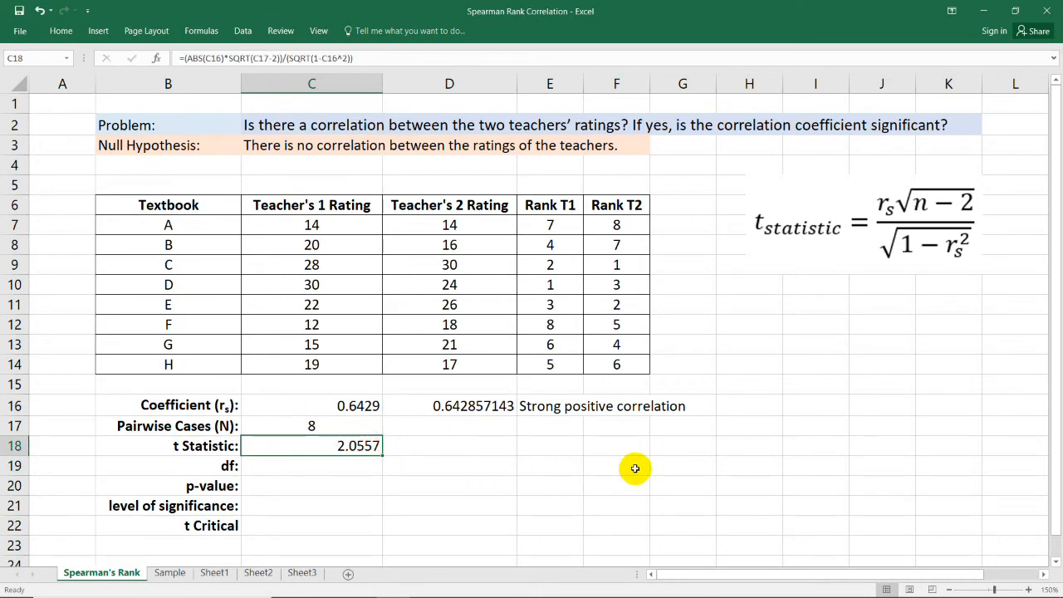
- Calculate the degrees of freedom in C19 with the formula =C17-2
key(Down)
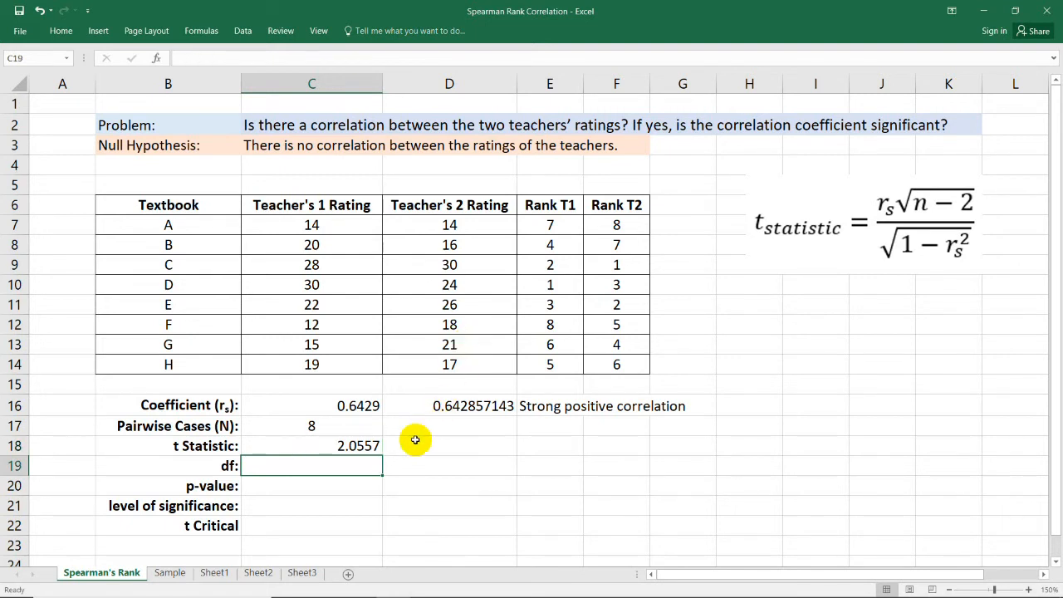
click(329, 488)
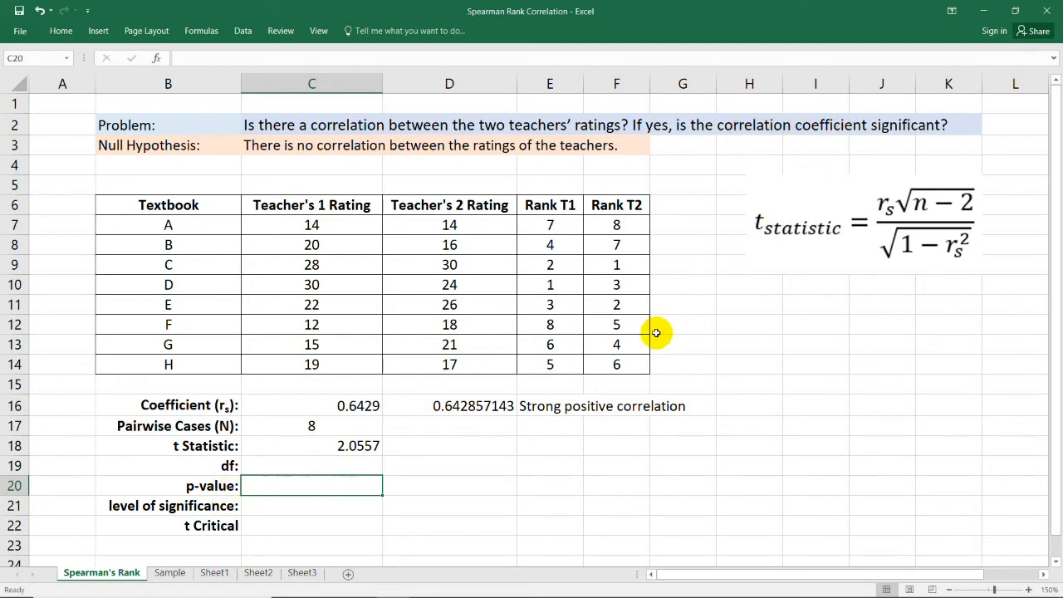
click(329, 468)
text(=)
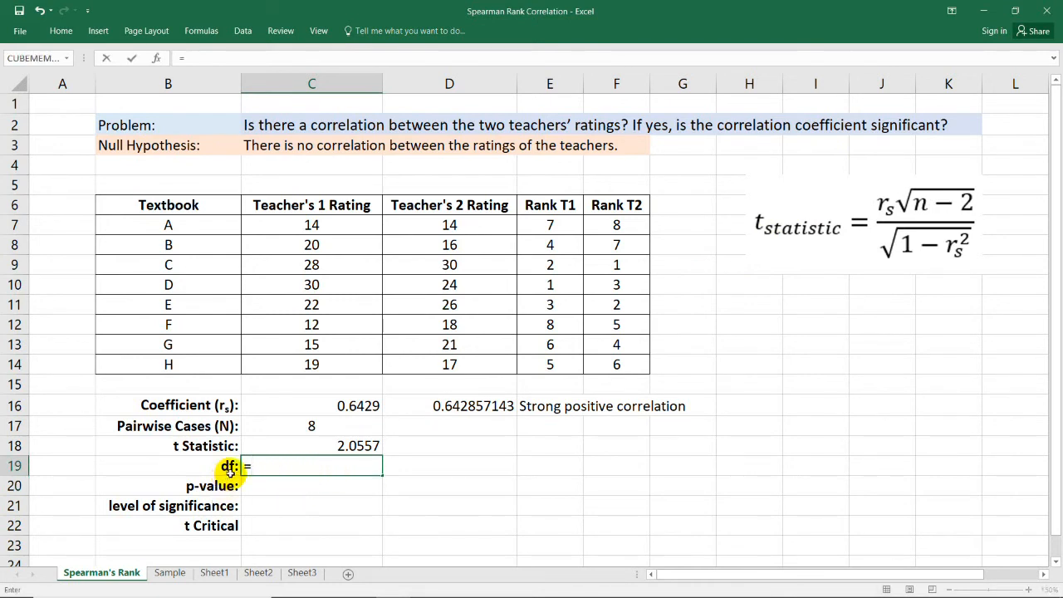
click(311, 426)
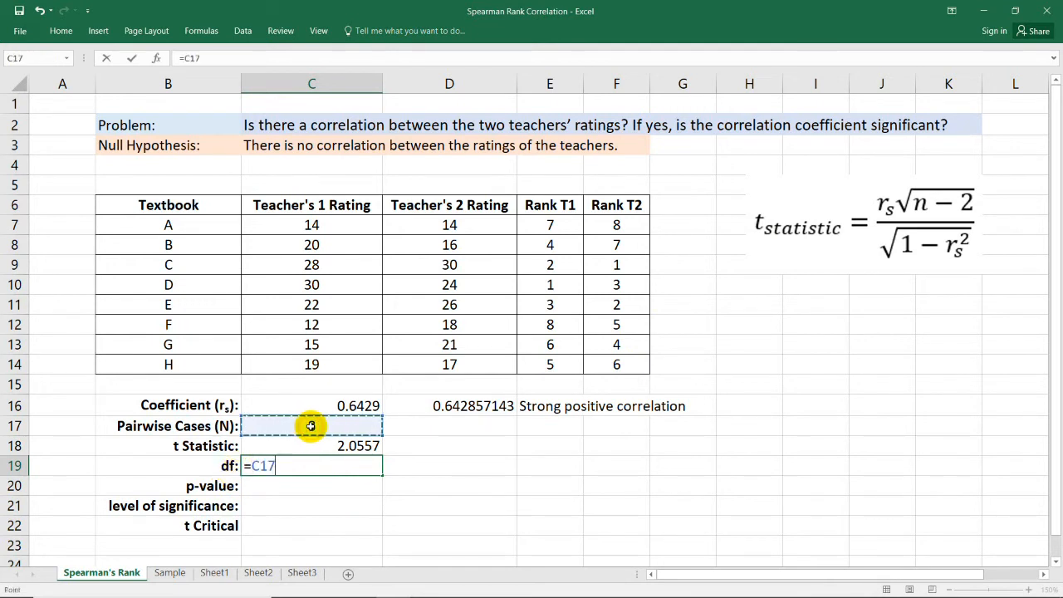
text(-2)
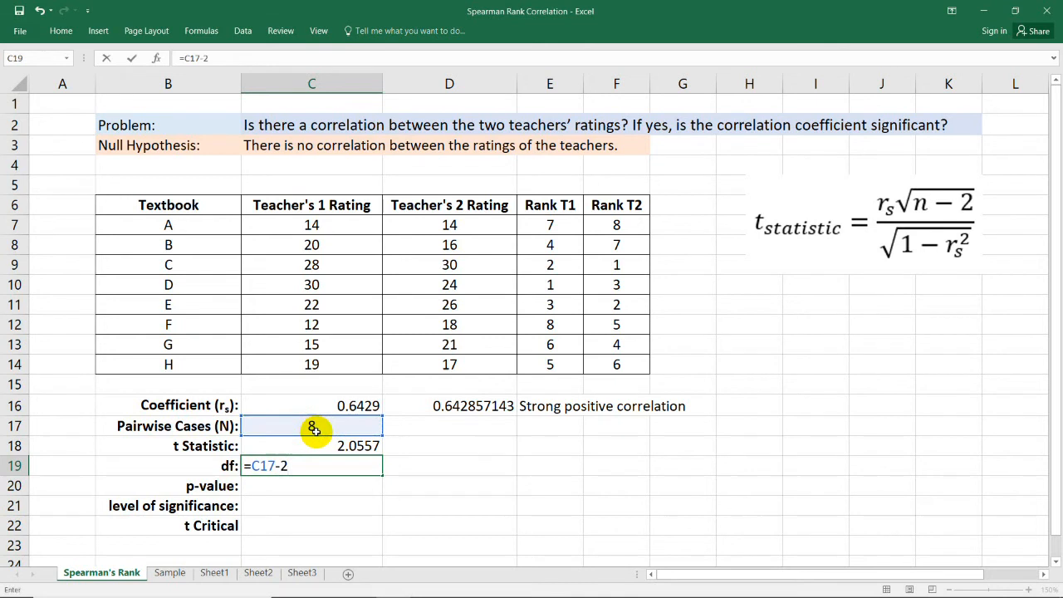
key(Return)
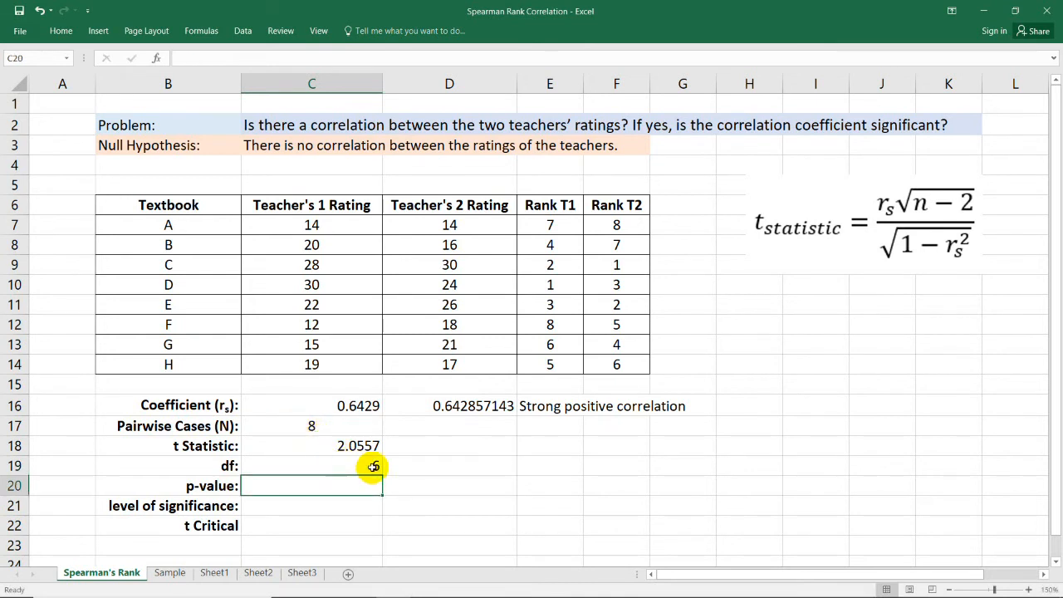
- Calculate the two-tailed p-value in C20 with the formula =TDIST(C18,C19,2)
double_click(356, 489)
text(=tdist)
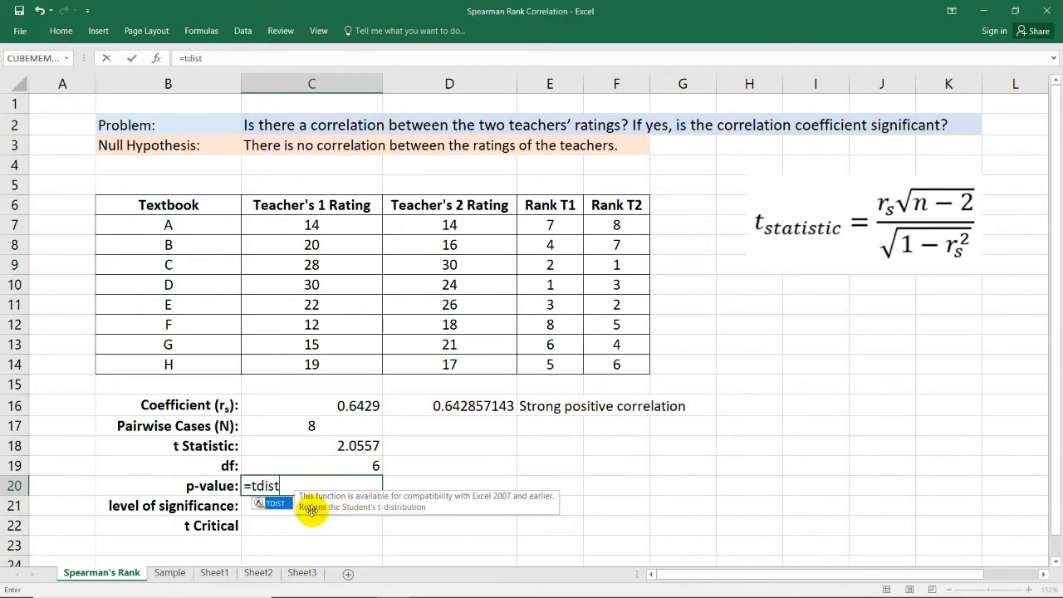
double_click(281, 505)
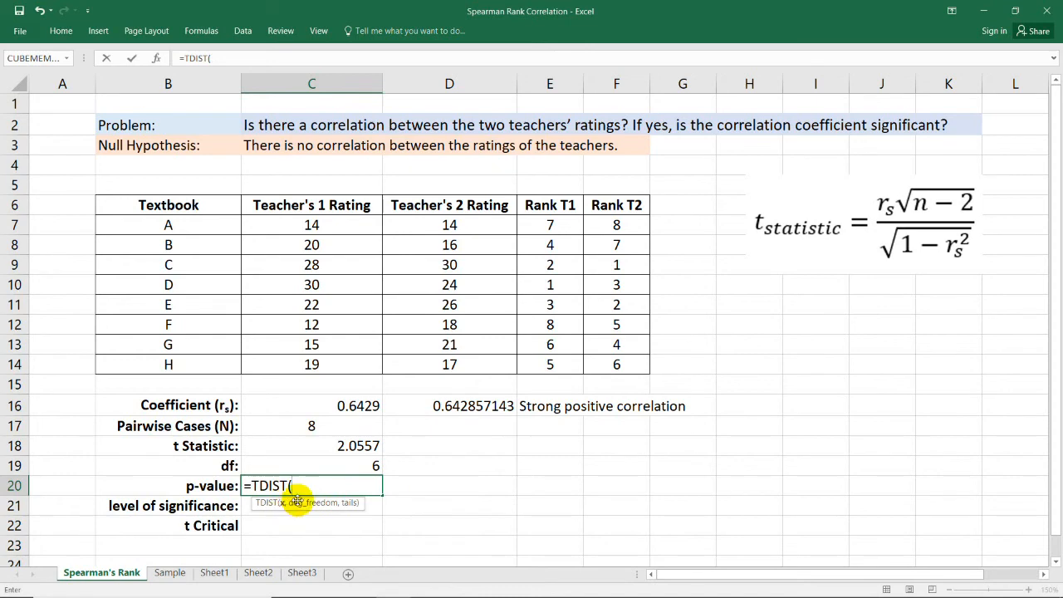
click(362, 446)
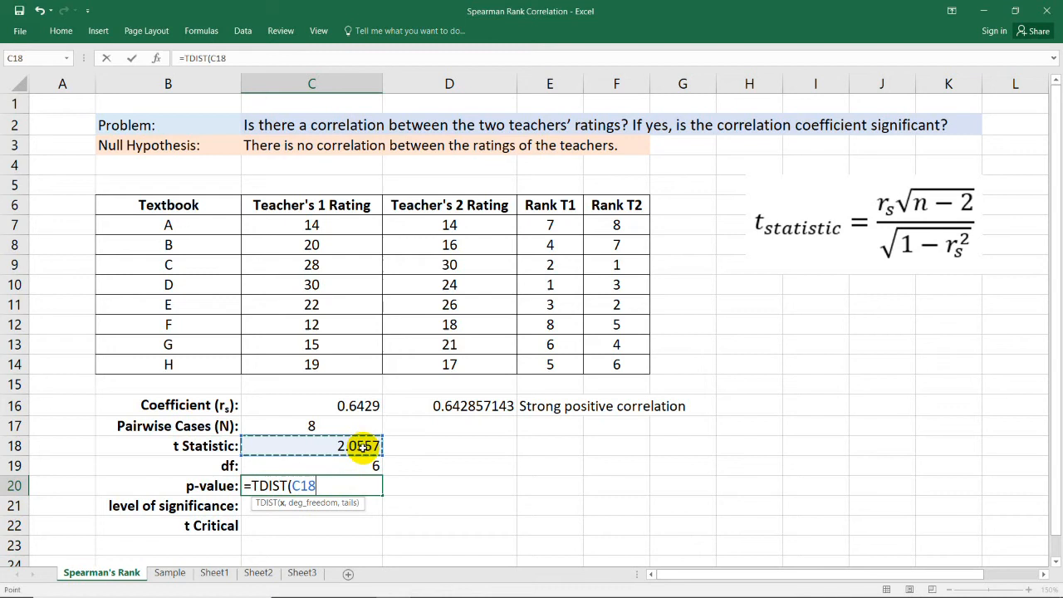
text(,)
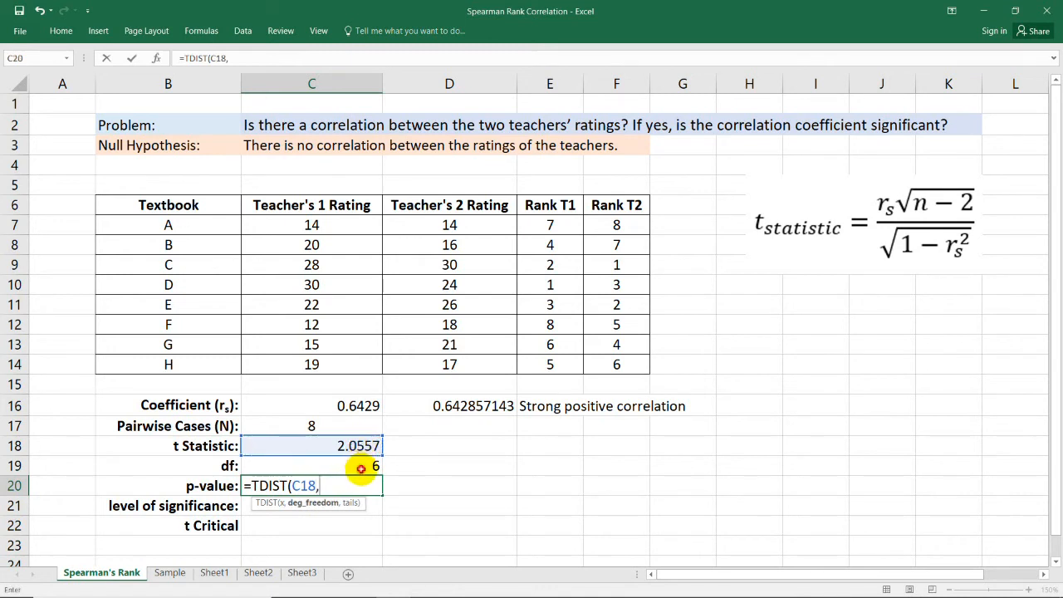
click(361, 468)
text(,)
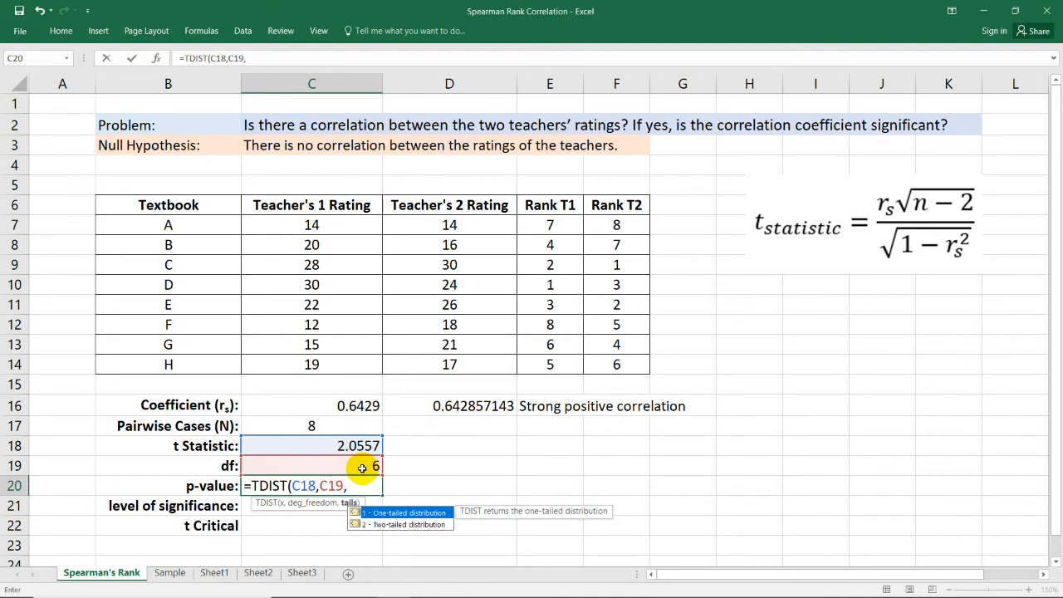
double_click(404, 525)
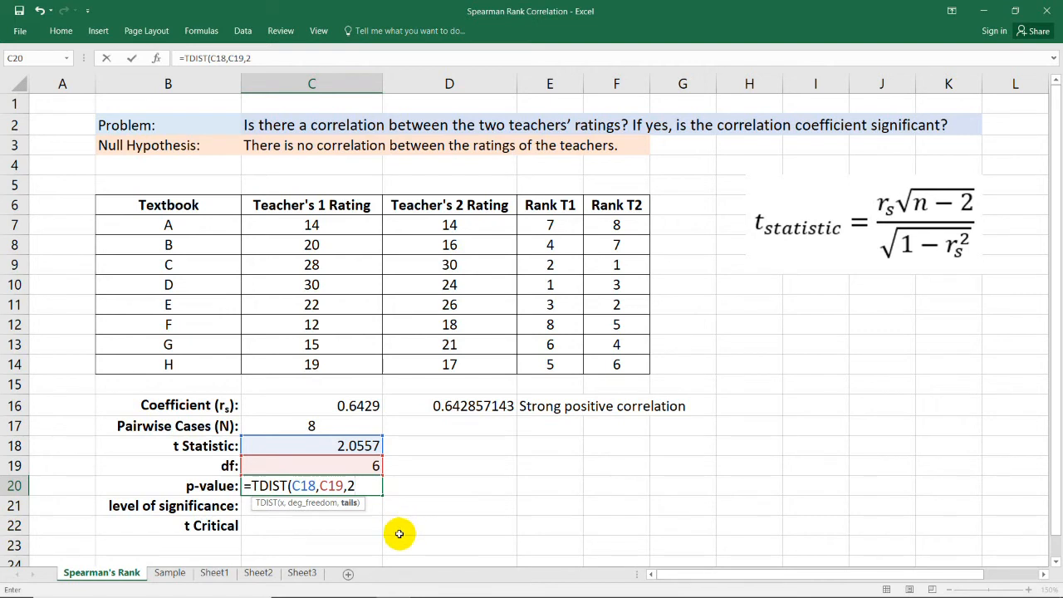
text())
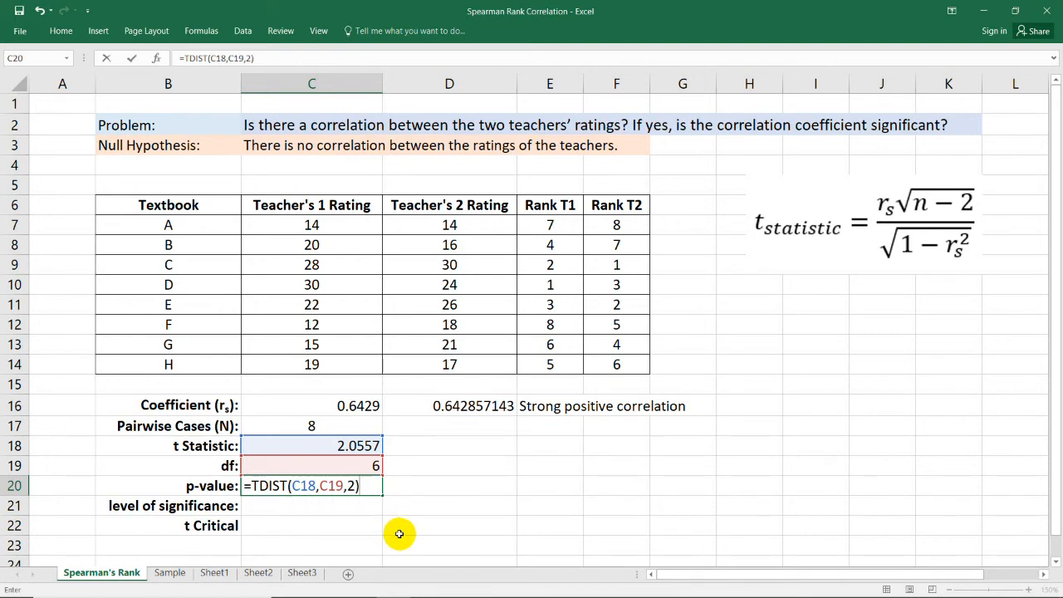
key(Return)
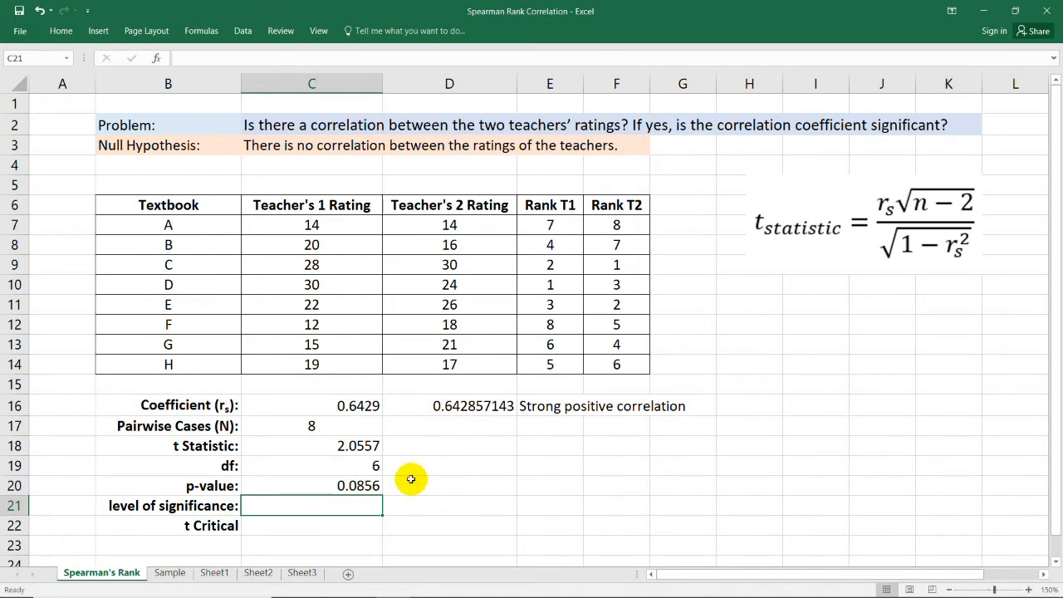
- Enter 0.05 as the level of significance in C21 and compare it with the p-value in C20
text(0.05)
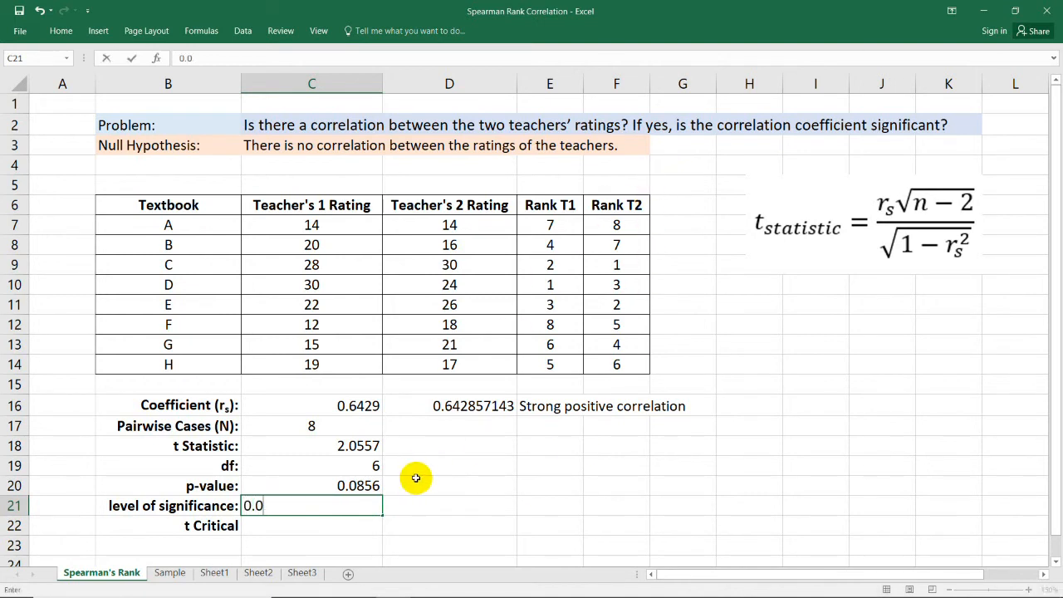
click(459, 499)
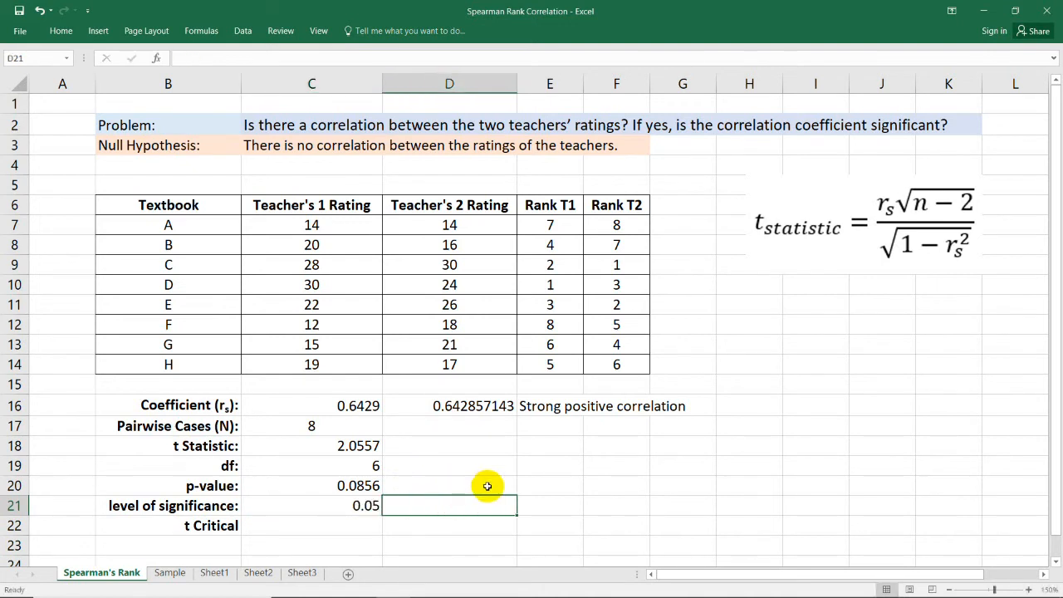
click(365, 486)
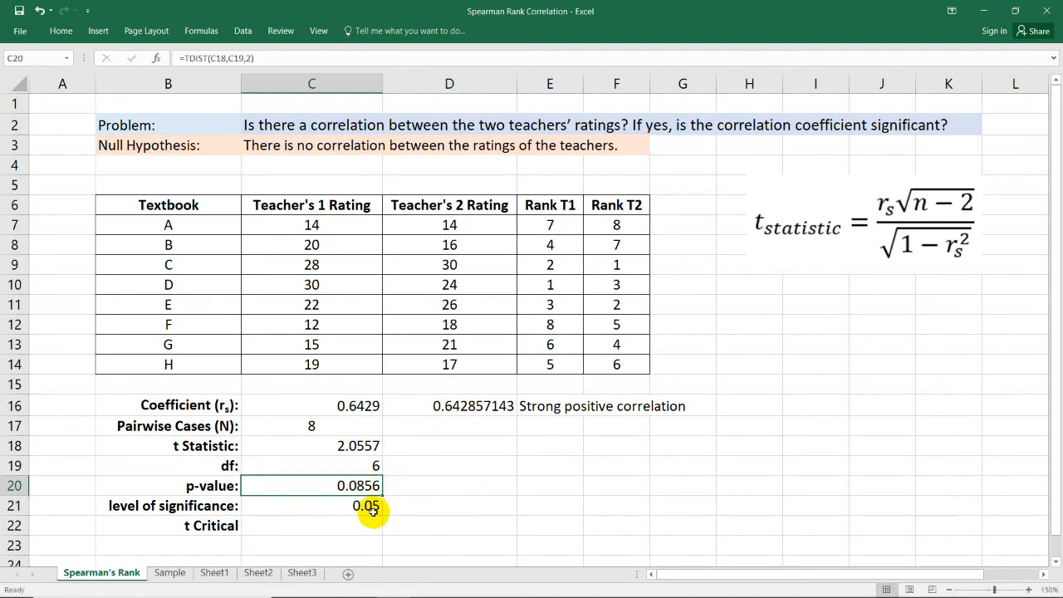
click(372, 510)
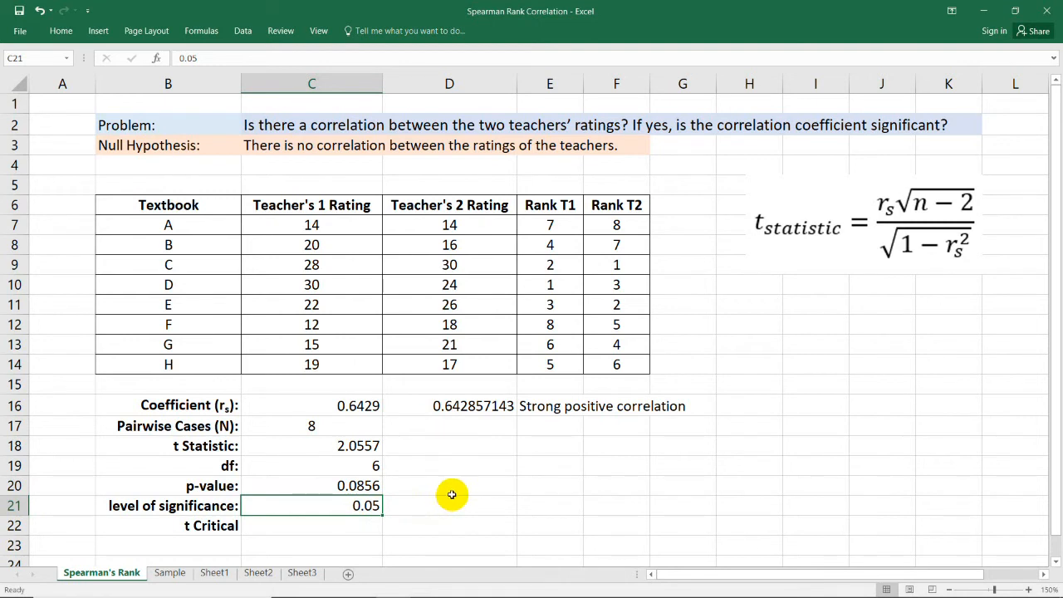
- Write "not significant" in H16, beside the coefficient's strong positive correlation note
click(365, 406)
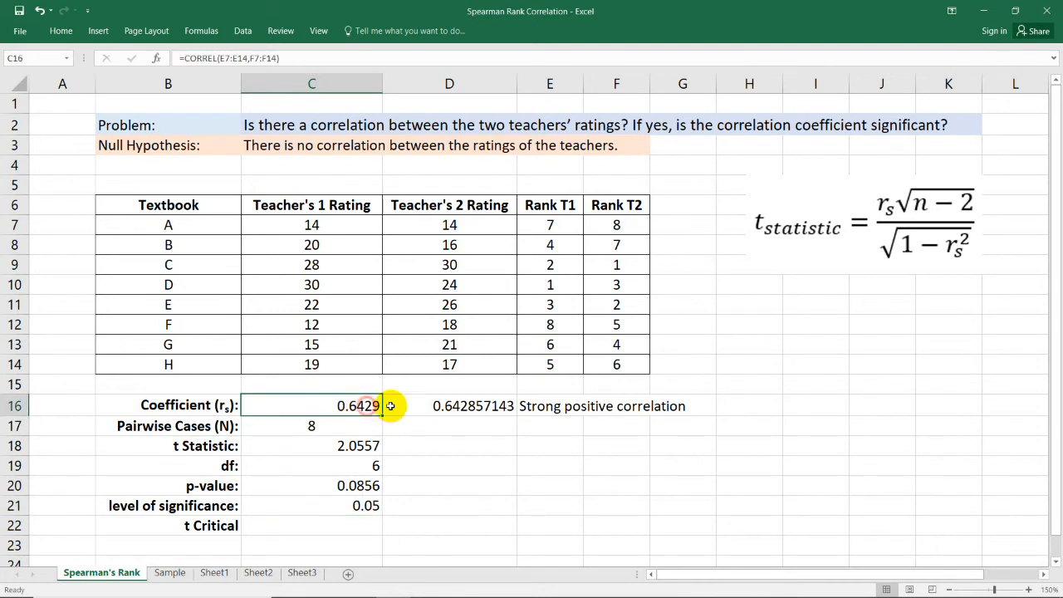
click(734, 406)
text(not signoficant)
key(BackSpace)
key(BackSpace)
text(===)
key(BackSpace)
key(BackSpace)
key(BackSpace)
key(BackSpace)
key(BackSpace)
key(BackSpace)
key(BackSpace)
key(BackSpace)
text(ificant)
click(636, 470)
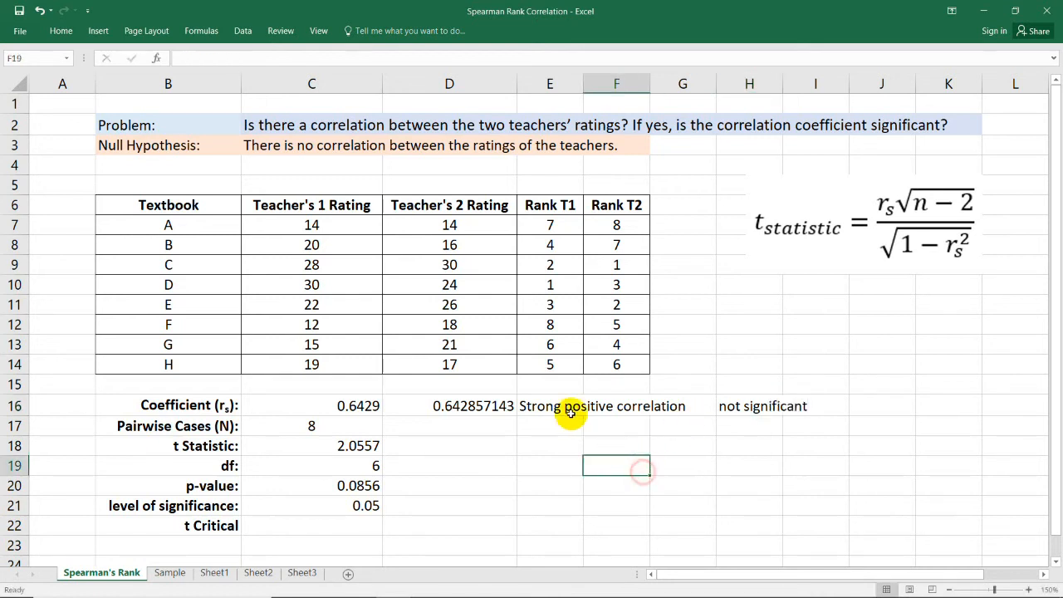
- Review the coefficient in C16 against the teachers' ratings and the interpretations in E16 and H16
click(563, 407)
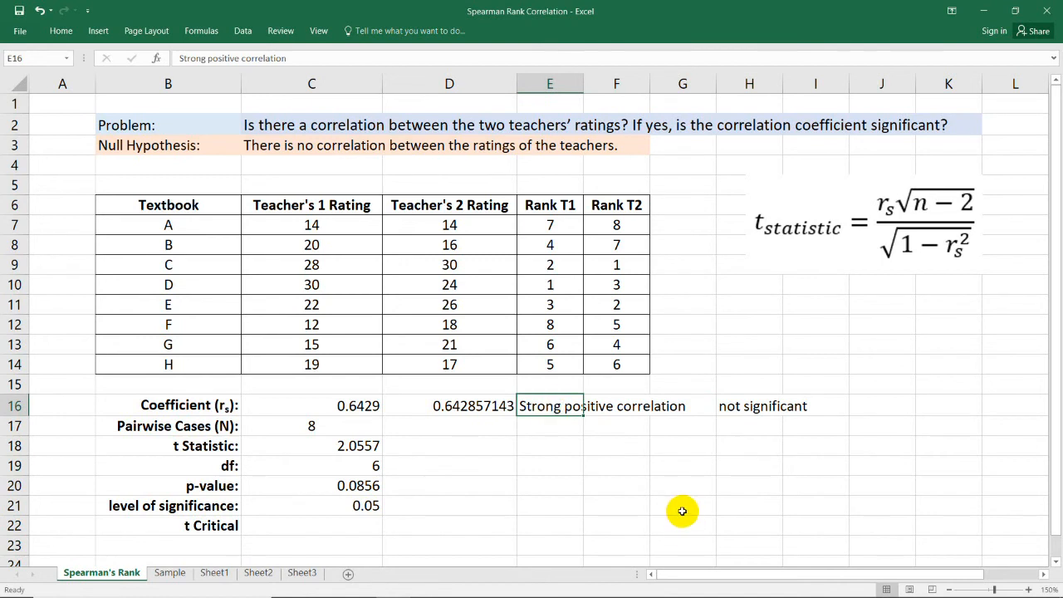
click(368, 404)
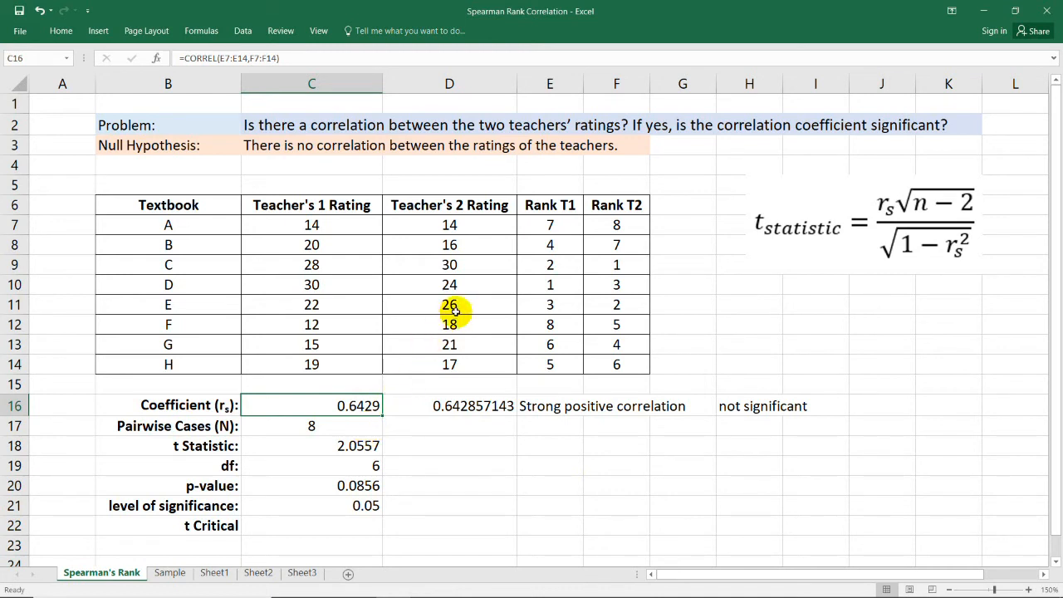
click(339, 207)
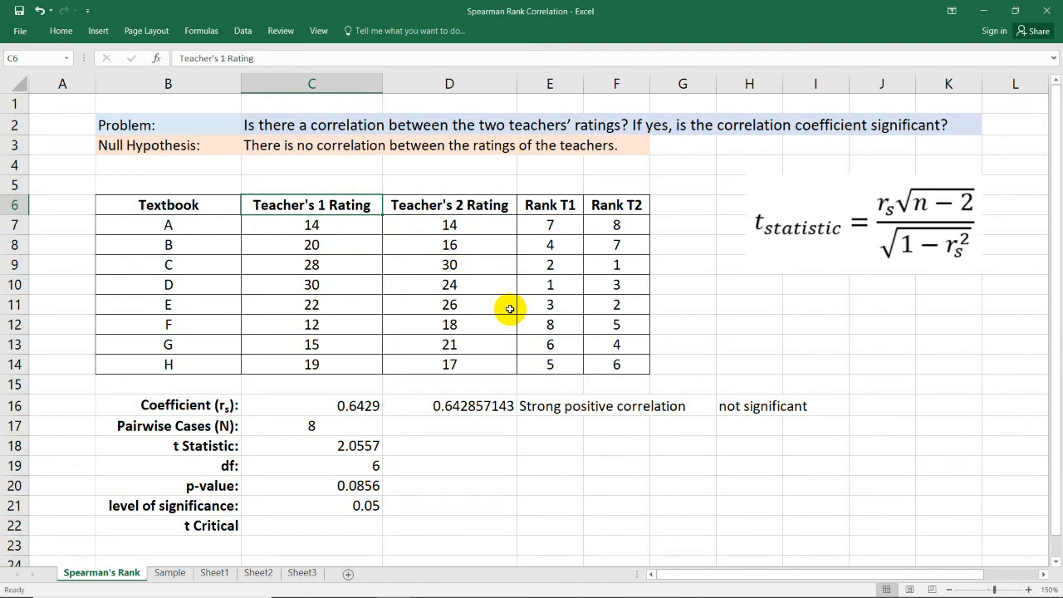
click(372, 406)
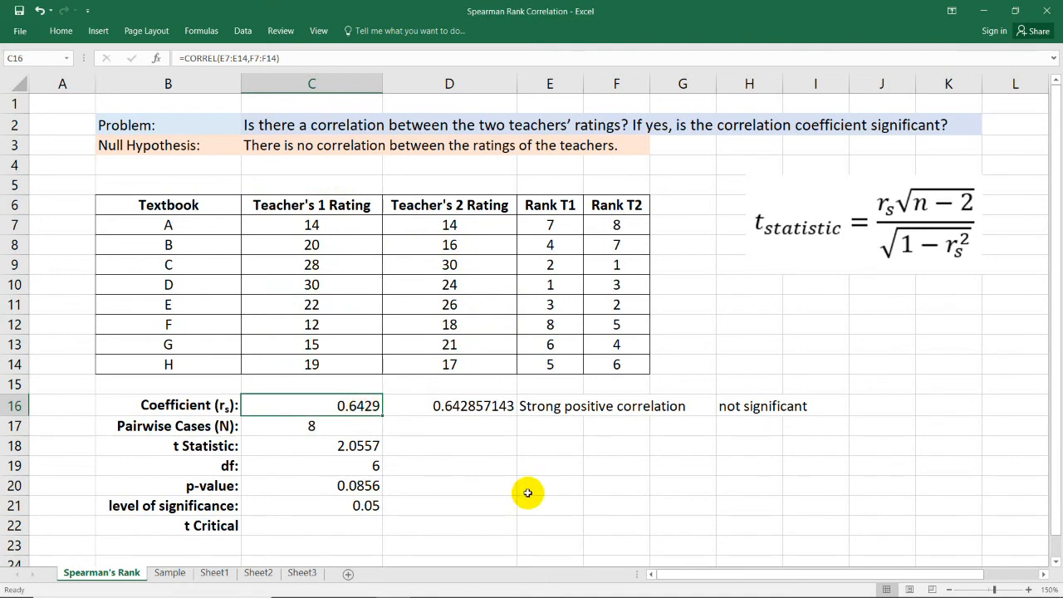
click(417, 425)
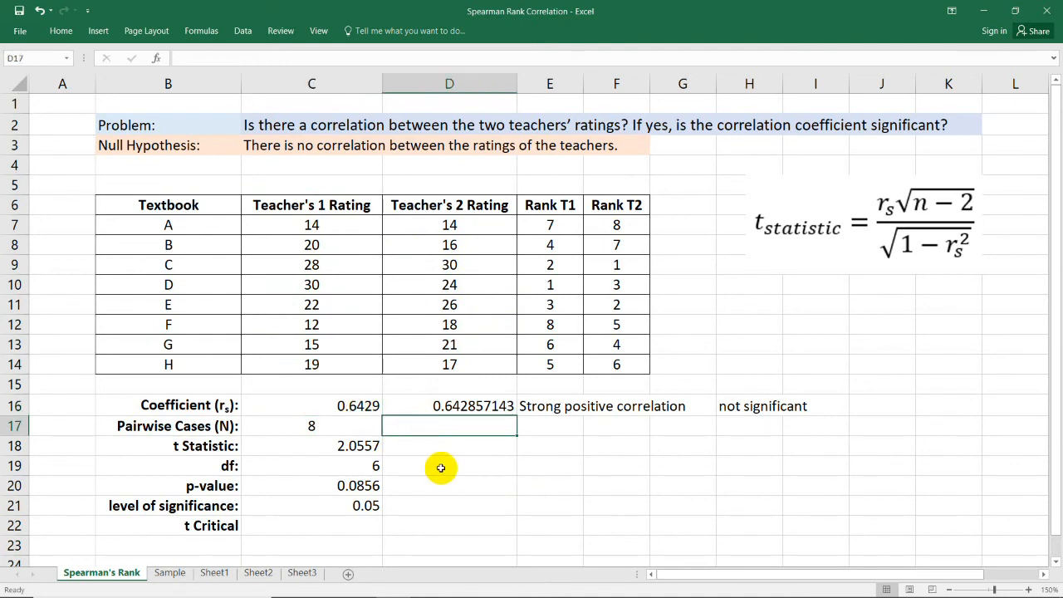
click(345, 402)
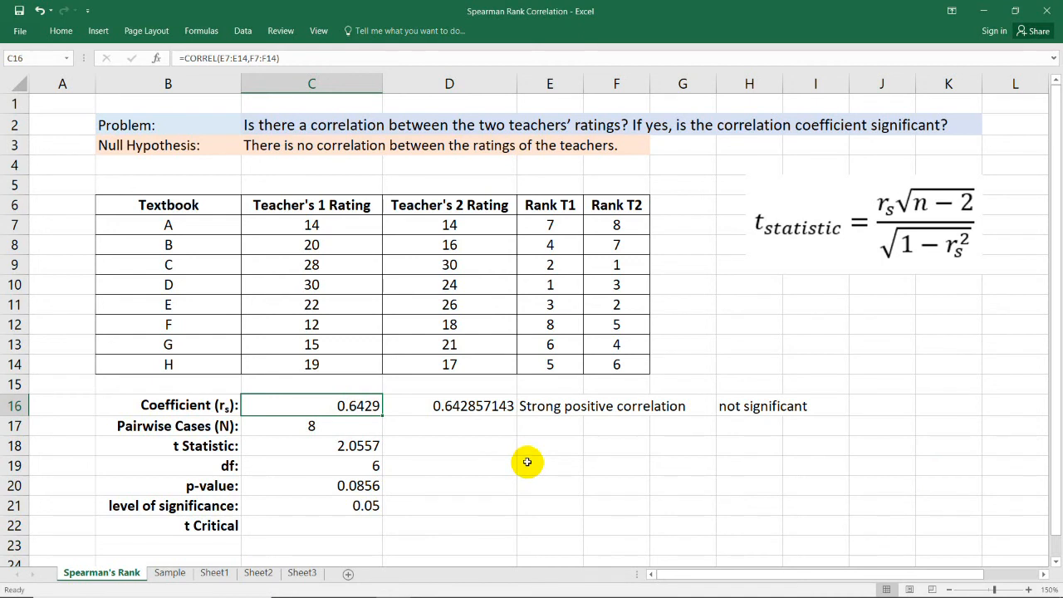
click(355, 422)
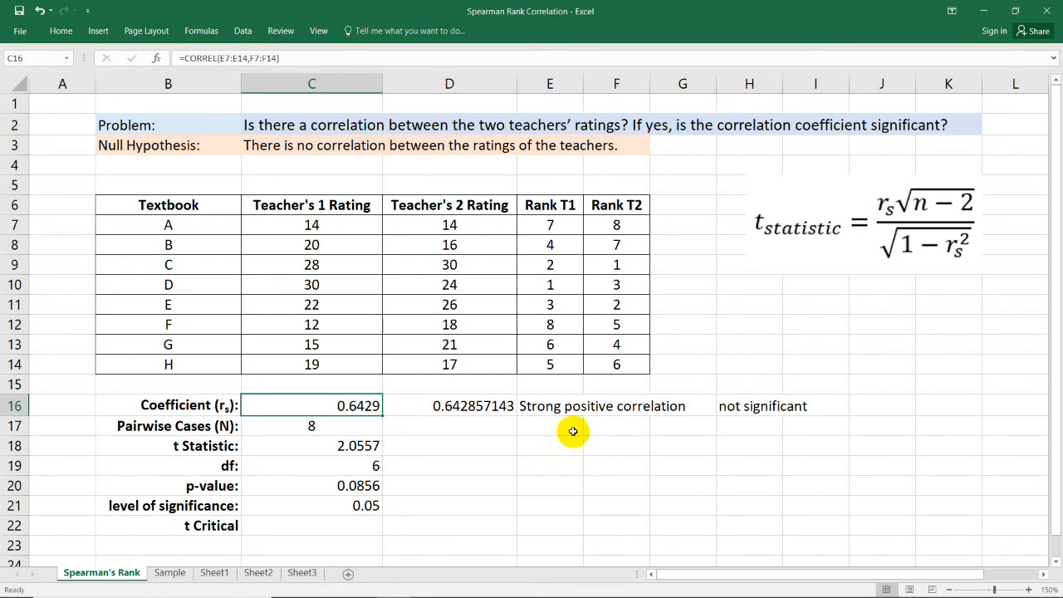
click(766, 404)
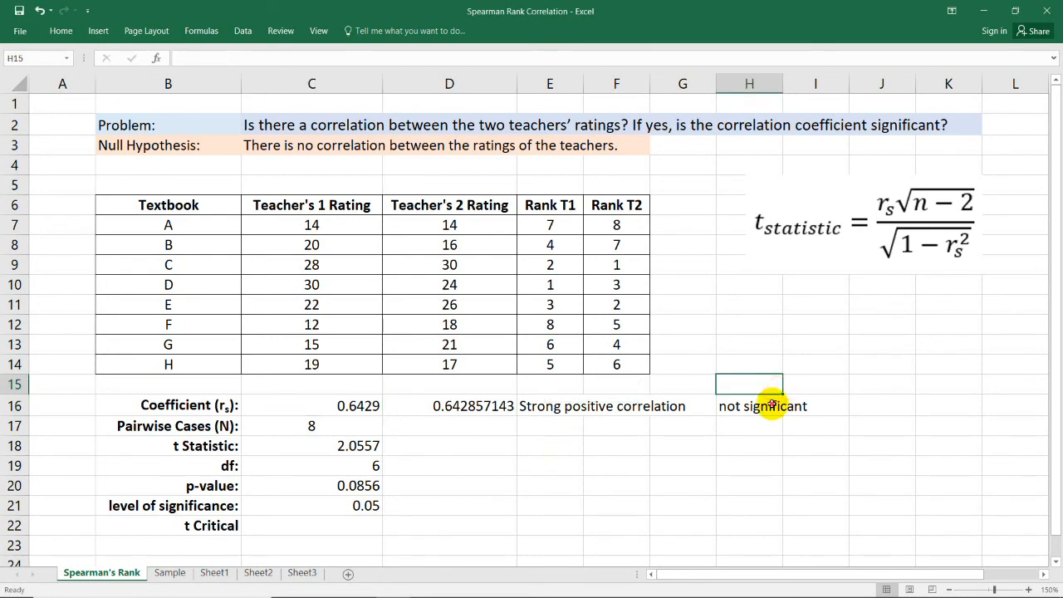
click(617, 467)
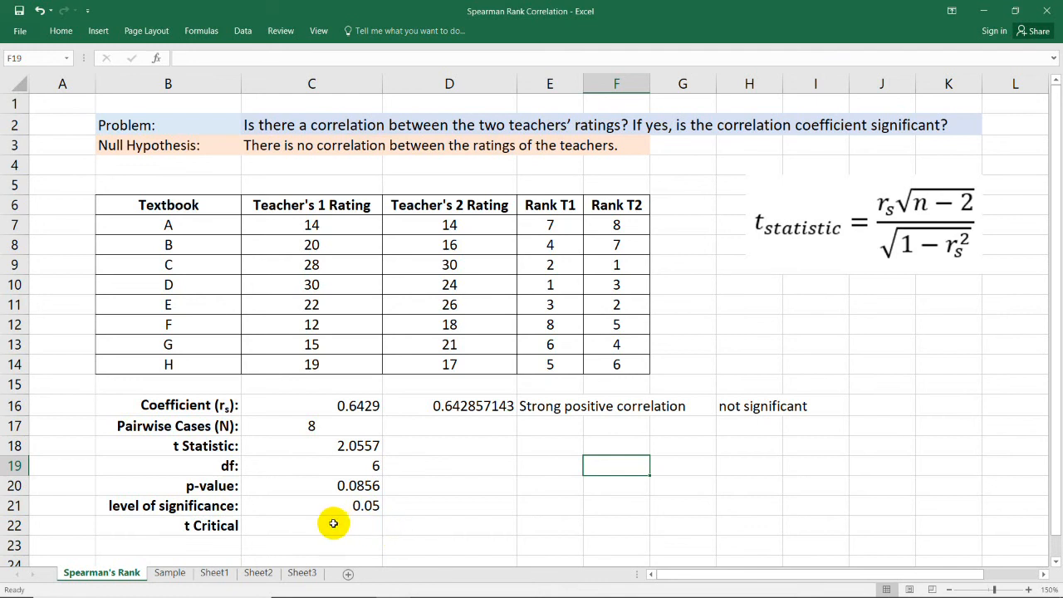
- Calculate the two-tailed critical t value in C22 with the formula =T.INV.2T(C21,C19)
click(211, 525)
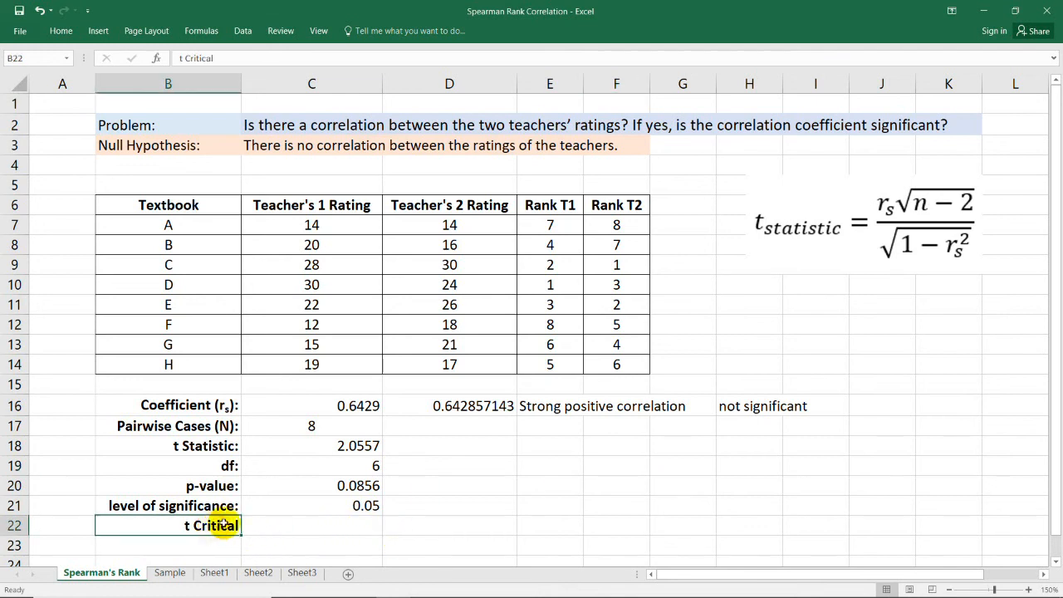
click(336, 528)
double_click(336, 527)
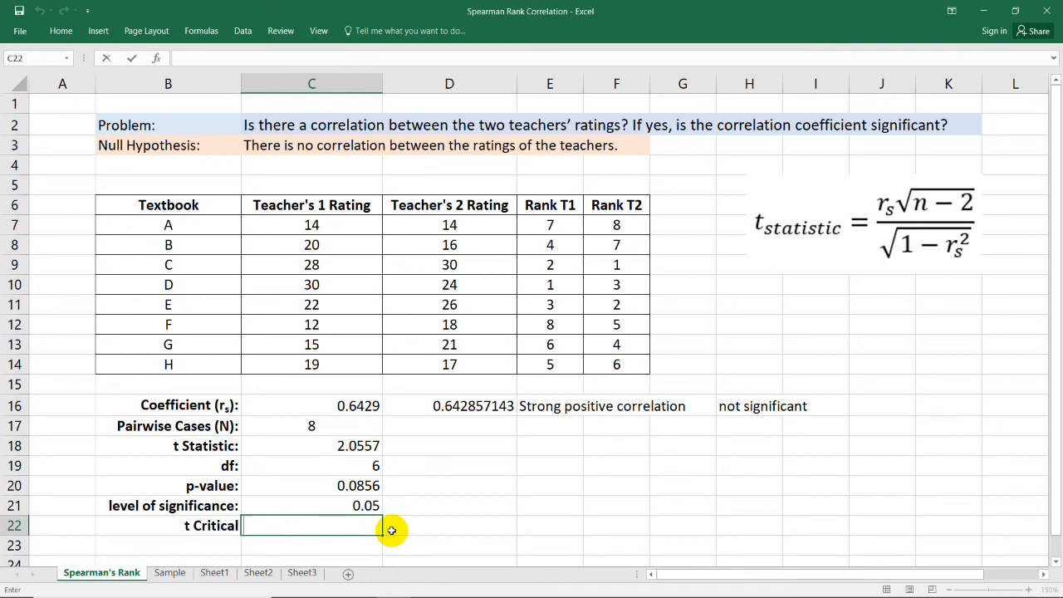
text(=t.inv.)
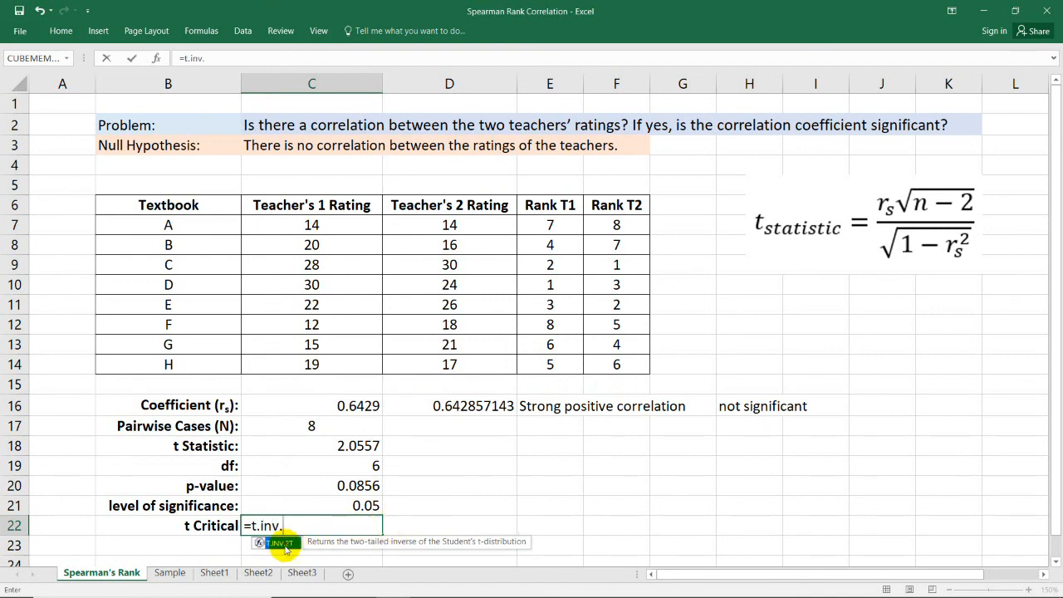
double_click(282, 553)
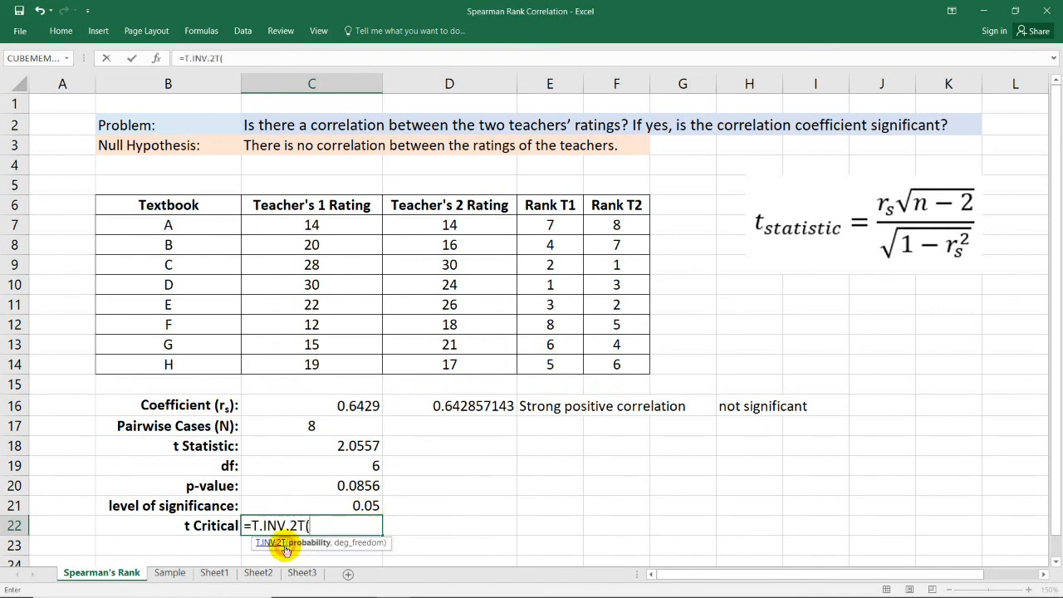
click(340, 508)
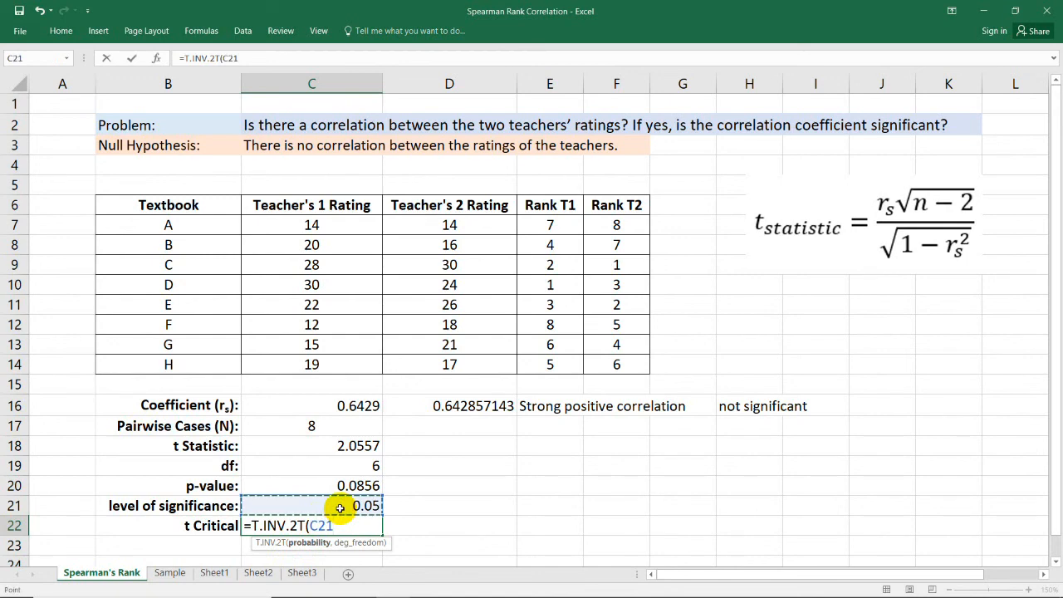
text(,)
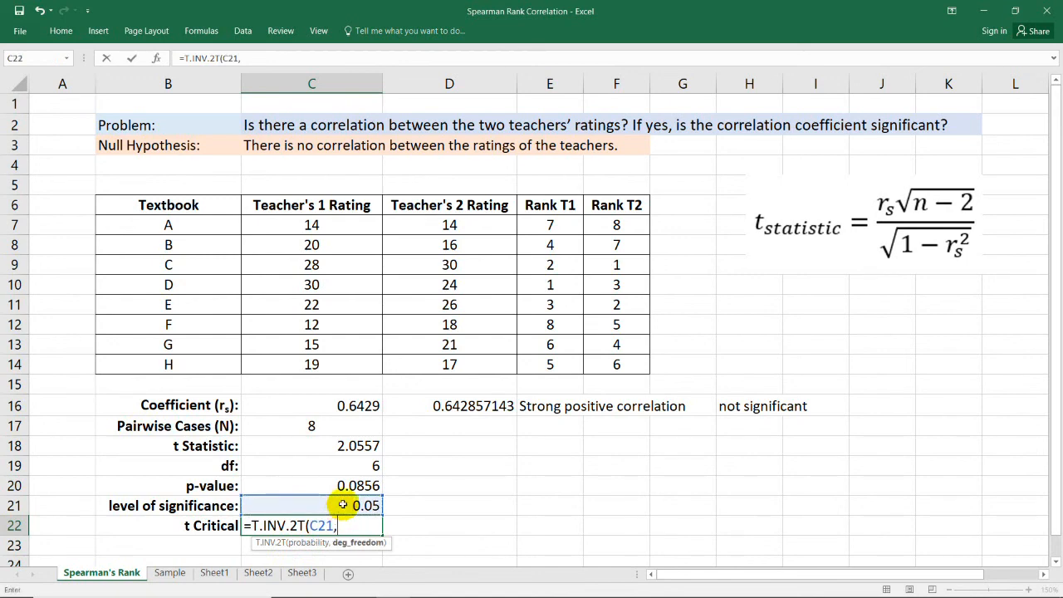
click(360, 462)
key(Return)
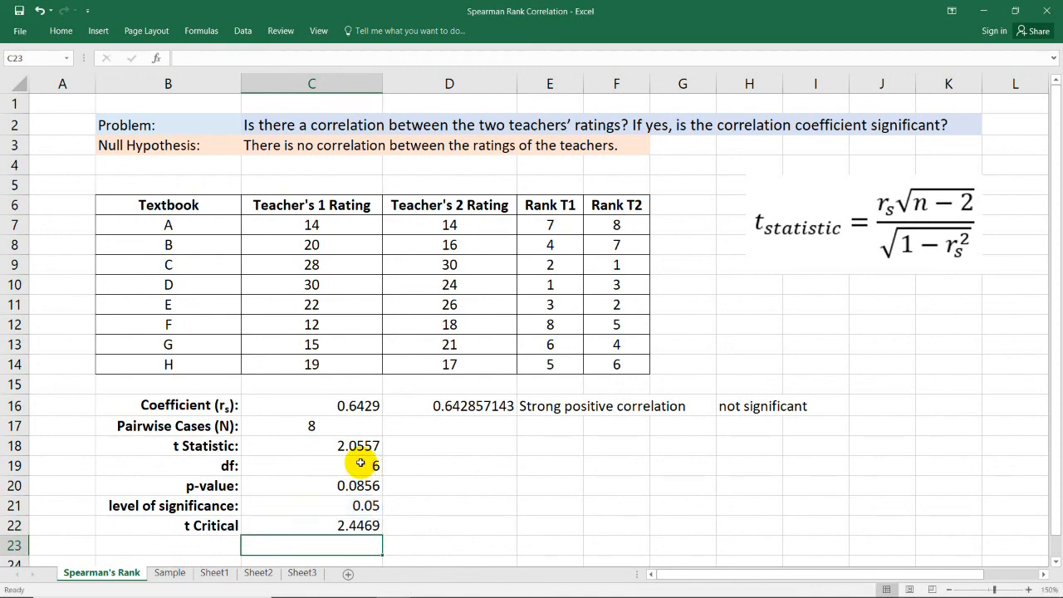
- Compare the t statistic in C18 with the critical t in C22 and check the significance note in H16
click(371, 526)
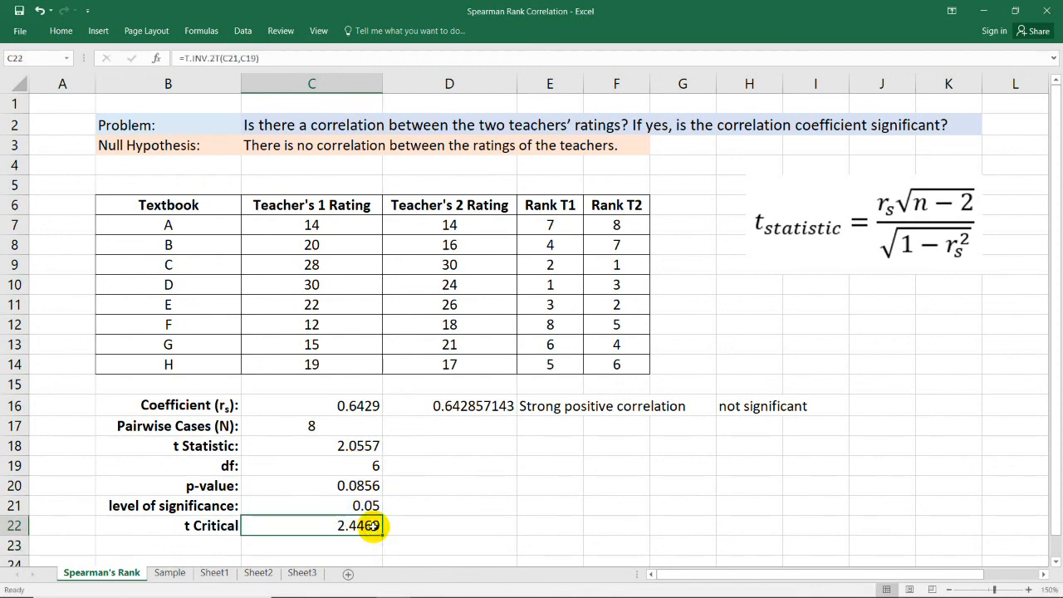
click(367, 445)
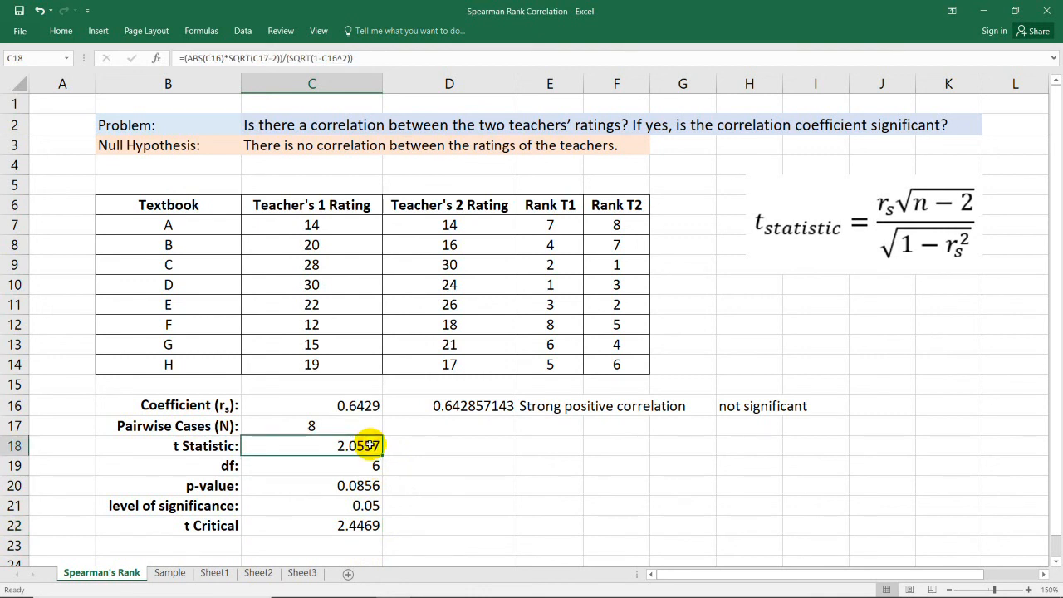
click(369, 530)
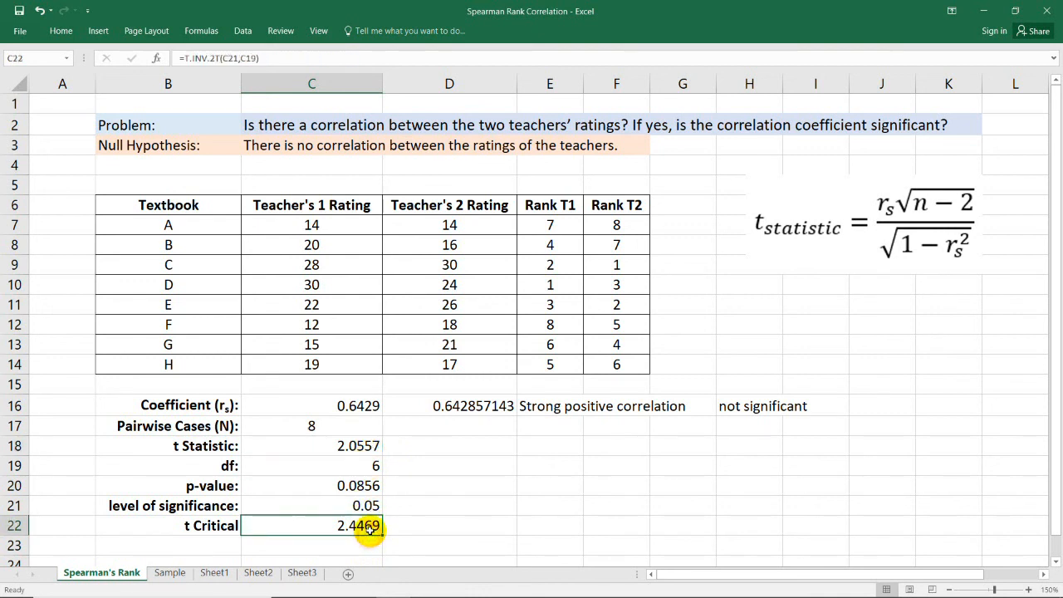
click(471, 532)
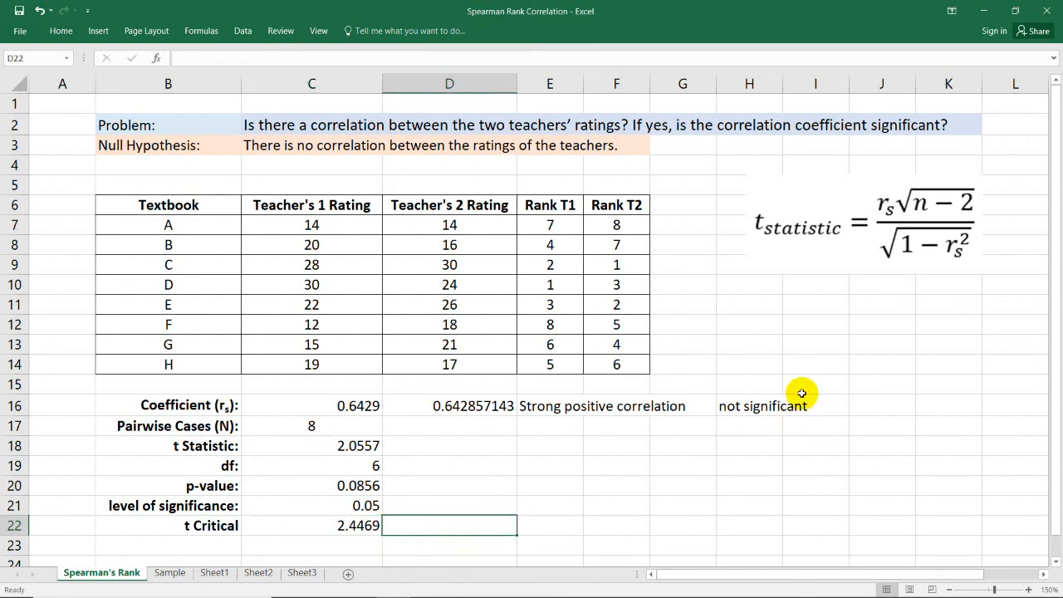
click(743, 398)
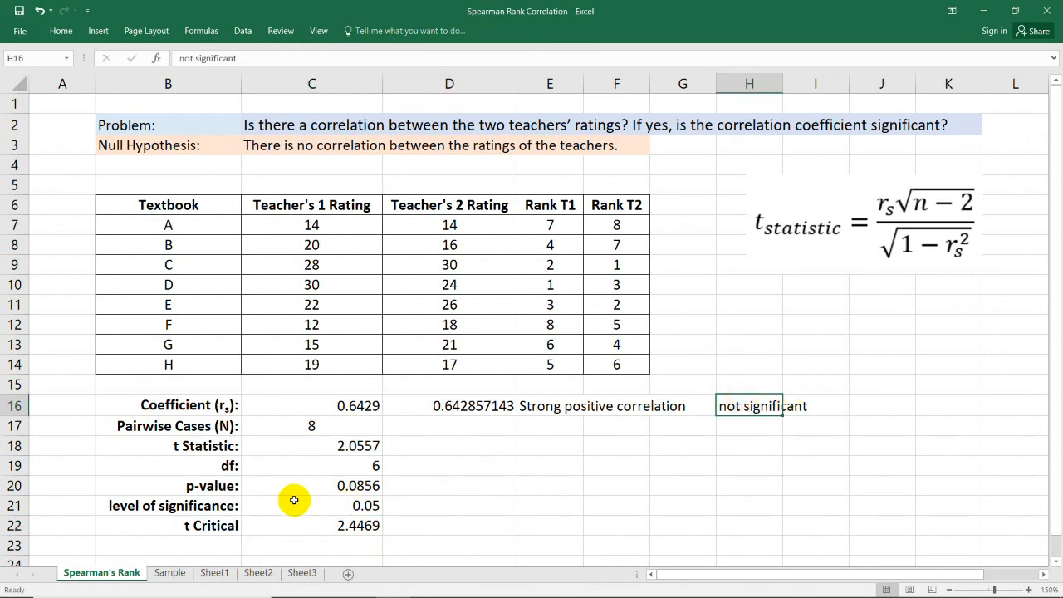